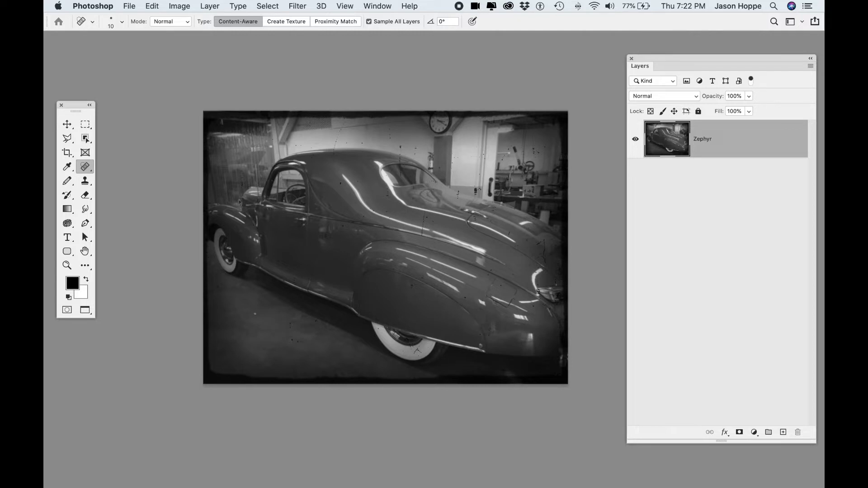
Activate the Spot Healing Brush tool and set its brush size to 28 px
{"action": "left_click", "coordinate": [89, 167]}
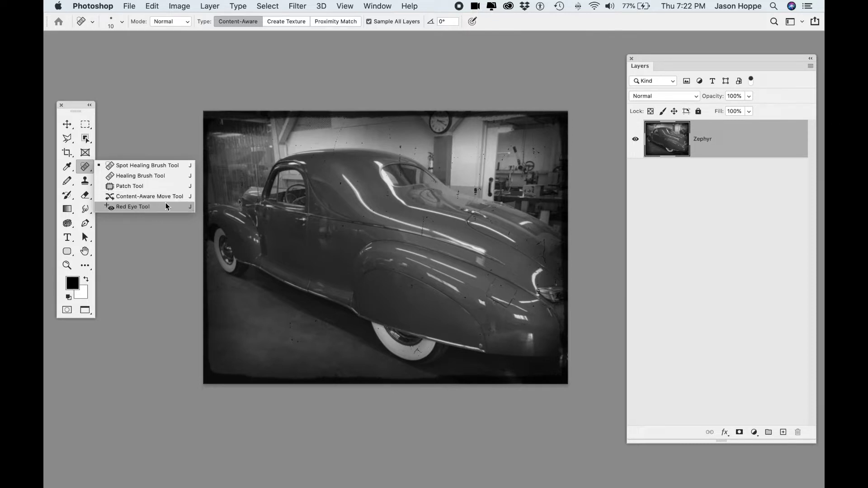
{"action": "left_click", "coordinate": [132, 165]}
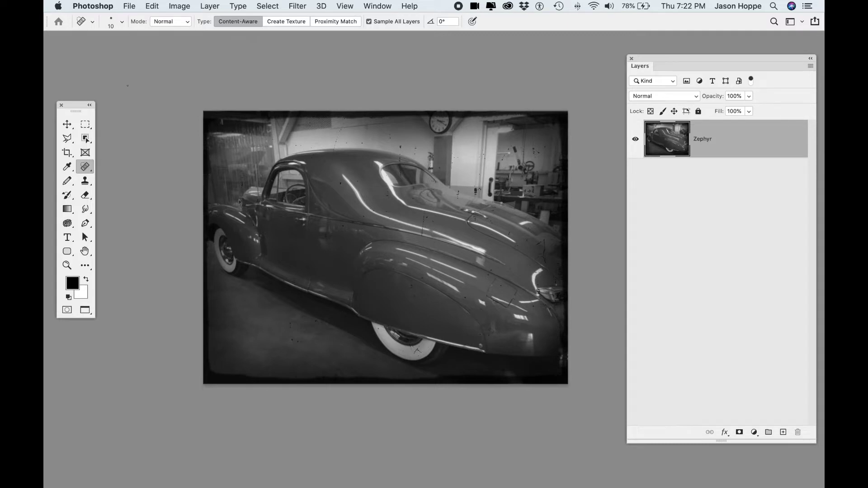
{"action": "left_click", "coordinate": [121, 22]}
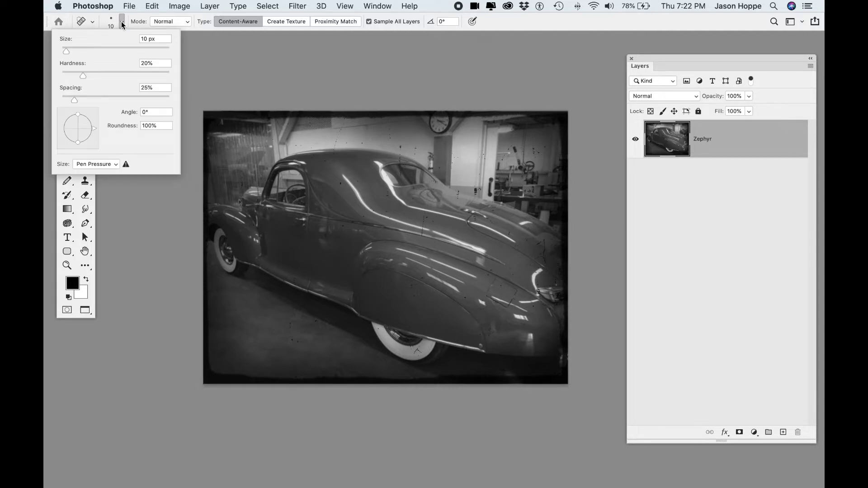
{"action": "left_click_drag", "start_coordinate": [67, 50], "coordinate": [78, 51]}
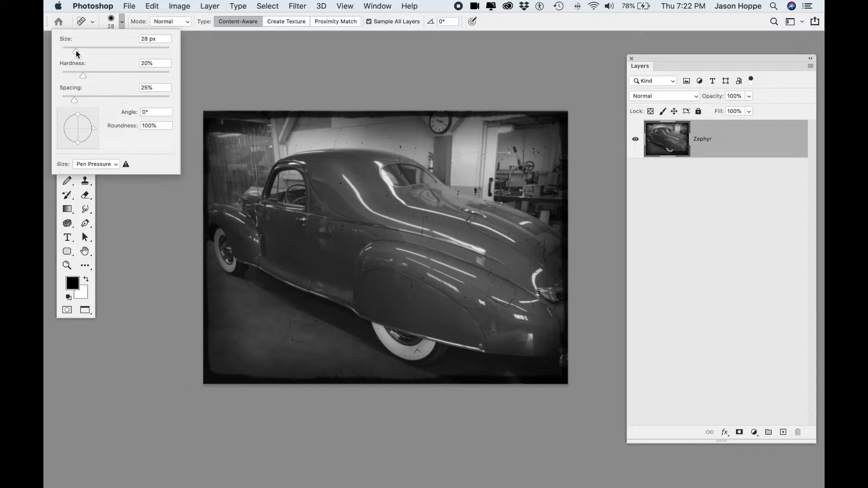
{"action": "left_click", "coordinate": [122, 21]}
Enlarge the healing brush to 162 px, keeping its hardness at 20%
{"action": "key", "text": "bracketright"}
{"action": "key", "text": "bracketright"}
{"action": "key", "text": "bracketright"}
{"action": "key", "text": "bracketright"}
{"action": "key", "text": "bracketright"}
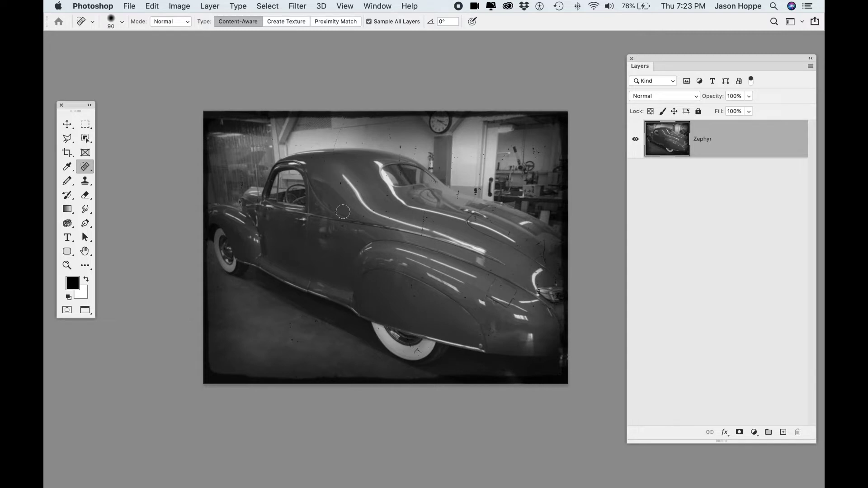
{"action": "left_click_drag", "start_coordinate": [344, 214], "coordinate": [347, 220], "text": "ctrl+alt"}
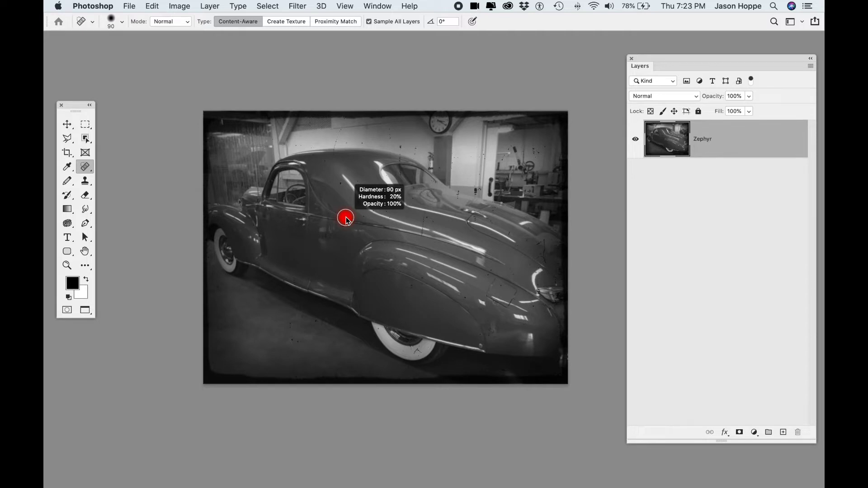
{"action": "mouse_move", "coordinate": [347, 220]}
{"action": "left_mouse_down"}
{"action": "mouse_move", "coordinate": [365, 221]}
{"action": "mouse_move", "coordinate": [355, 172]}
{"action": "mouse_move", "coordinate": [356, 220]}
{"action": "mouse_move", "coordinate": [353, 159]}
{"action": "left_mouse_up"}
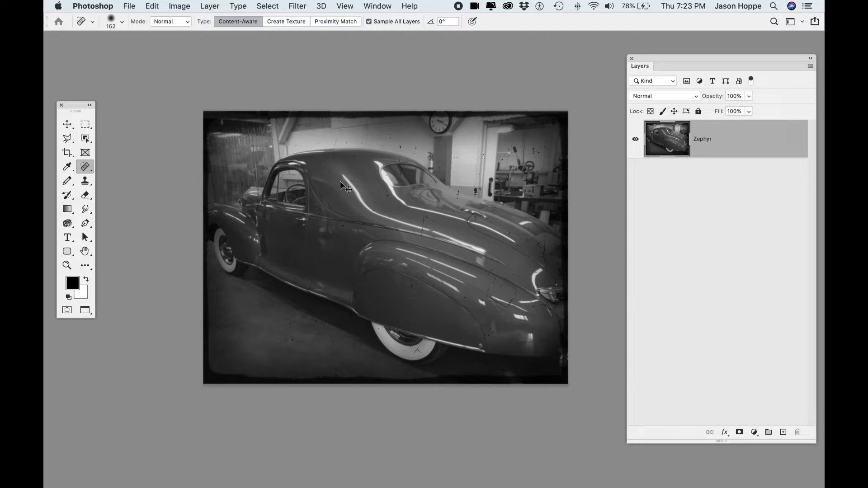
Try the Proximity Match and Create Texture healing types, ending on Content-Aware
{"action": "key", "text": "super+equal"}
{"action": "key", "text": "super+equal"}
{"action": "key", "text": "super+equal"}
{"action": "left_click_drag", "start_coordinate": [313, 159], "coordinate": [337, 295]}
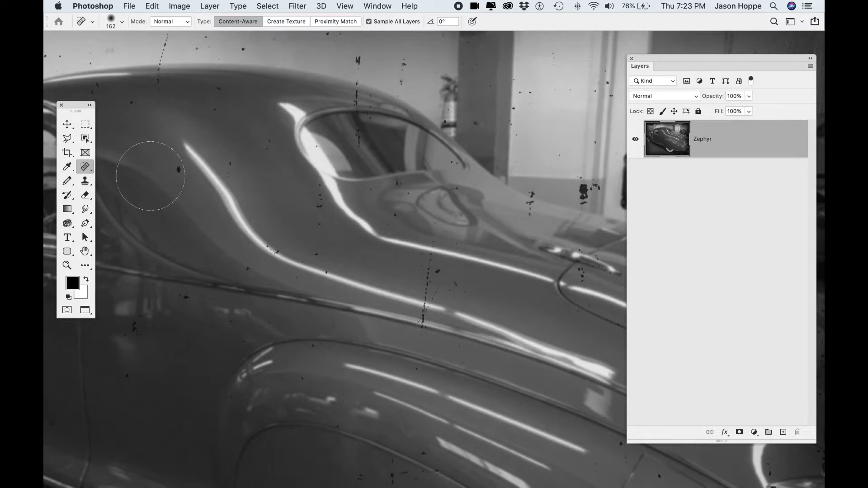
{"action": "left_click", "coordinate": [86, 166]}
{"action": "left_click", "coordinate": [151, 165]}
{"action": "left_click", "coordinate": [276, 23]}
{"action": "left_click", "coordinate": [331, 22]}
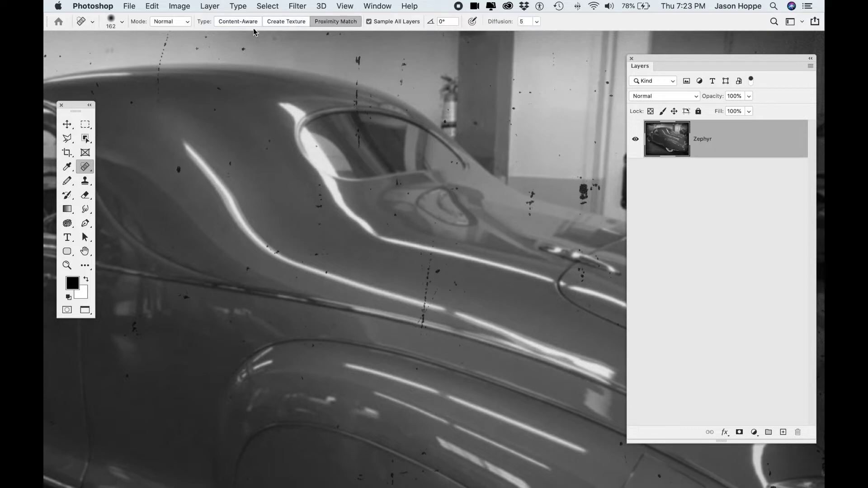
{"action": "left_click", "coordinate": [287, 22]}
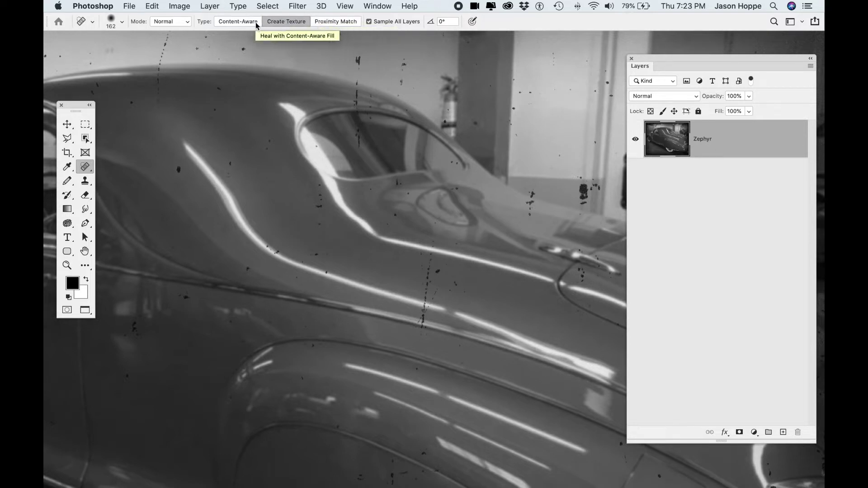
{"action": "left_click", "coordinate": [227, 23]}
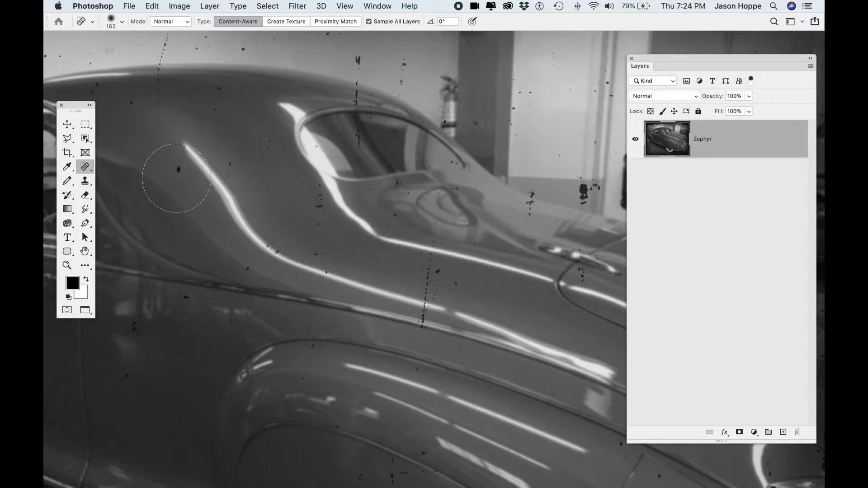
Reduce the healing brush to 40 px to suit the dark specks on the car body
{"action": "key", "text": "bracketleft"}
{"action": "key", "text": "bracketleft"}
{"action": "key", "text": "bracketleft"}
{"action": "key", "text": "bracketleft"}
{"action": "key", "text": "bracketleft"}
{"action": "key", "text": "bracketleft"}
{"action": "key", "text": "bracketleft"}
{"action": "key", "text": "bracketleft"}
{"action": "key", "text": "bracketleft"}
{"action": "key", "text": "bracketleft"}
{"action": "key", "text": "bracketright"}
{"action": "key", "text": "bracketright"}
{"action": "key", "text": "bracketright"}
{"action": "key", "text": "bracketleft"}
{"action": "key", "text": "bracketleft"}
Add a new empty layer above the Zephyr photo and name it Spot Healing
{"action": "left_click_drag", "start_coordinate": [656, 58], "coordinate": [645, 55]}
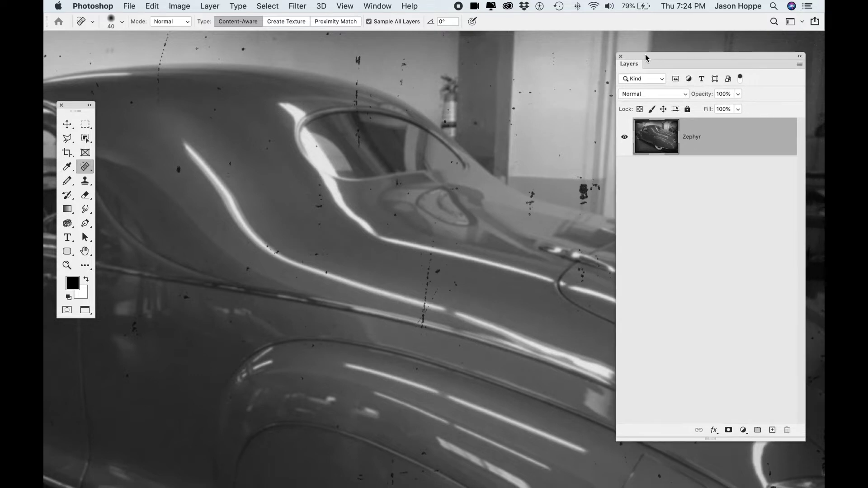
{"action": "left_click", "coordinate": [773, 430]}
{"action": "double_click", "coordinate": [693, 137]}
{"action": "type", "text": "Spot Healing"}
{"action": "key", "text": "Return"}
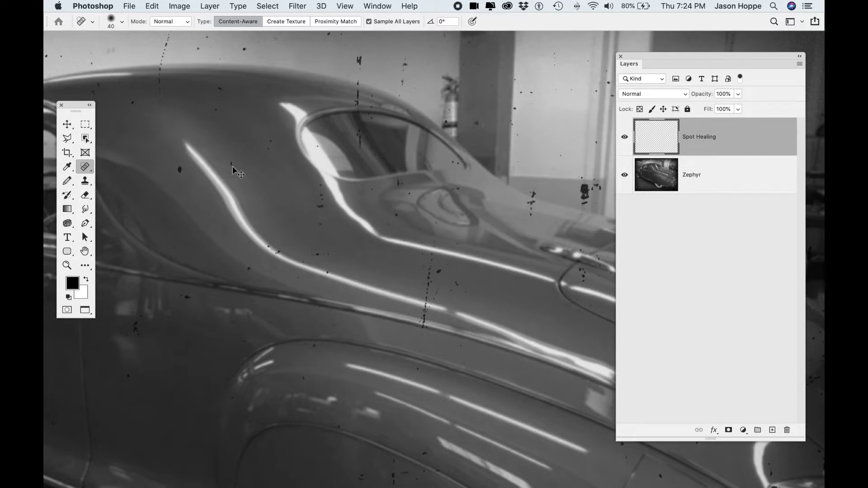
Heal the dark specks on the roof and rear body panel around the curved highlight with a 35 px brush
{"action": "key", "text": "super+plus"}
{"action": "left_click_drag", "start_coordinate": [212, 164], "coordinate": [408, 222]}
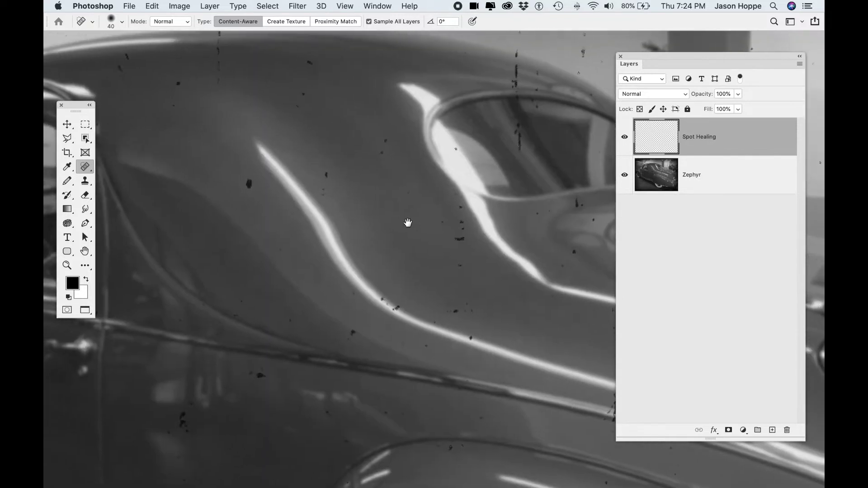
{"action": "key", "text": "bracketright"}
{"action": "key", "text": "bracketright"}
{"action": "key", "text": "bracketright"}
{"action": "key", "text": "bracketright"}
{"action": "key", "text": "bracketright"}
{"action": "key", "text": "bracketright"}
{"action": "key", "text": "bracketright"}
{"action": "key", "text": "bracketleft"}
{"action": "key", "text": "bracketleft"}
{"action": "key", "text": "bracketleft"}
{"action": "key", "text": "bracketleft"}
{"action": "key", "text": "bracketleft"}
{"action": "key", "text": "bracketleft"}
{"action": "key", "text": "bracketleft"}
{"action": "key", "text": "bracketleft"}
{"action": "left_click_drag", "start_coordinate": [327, 174], "coordinate": [329, 176]}
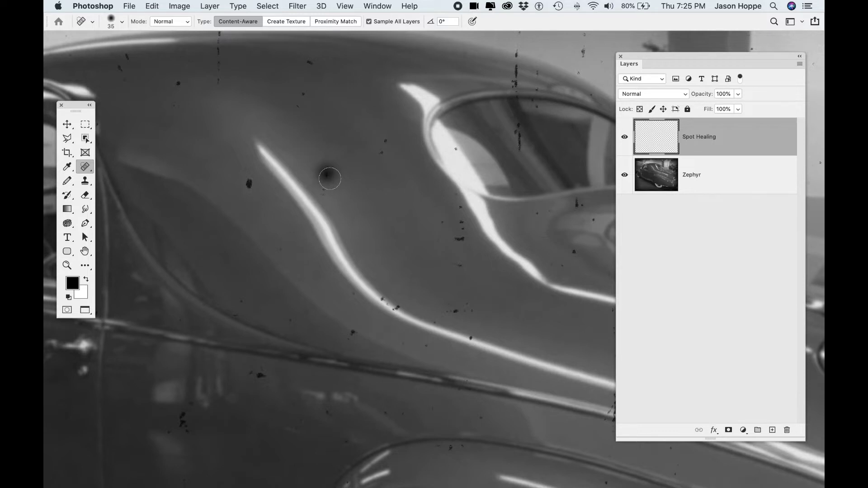
{"action": "left_click", "coordinate": [326, 176]}
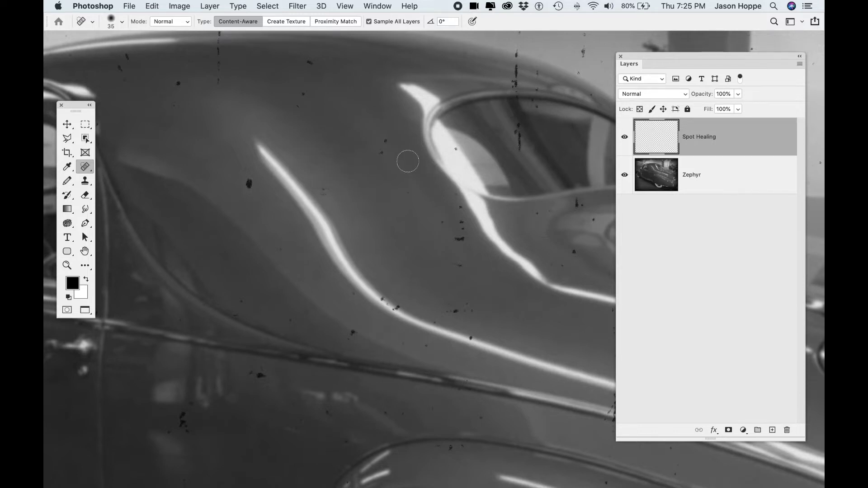
{"action": "left_click_drag", "start_coordinate": [387, 146], "coordinate": [377, 136]}
{"action": "left_click", "coordinate": [302, 93]}
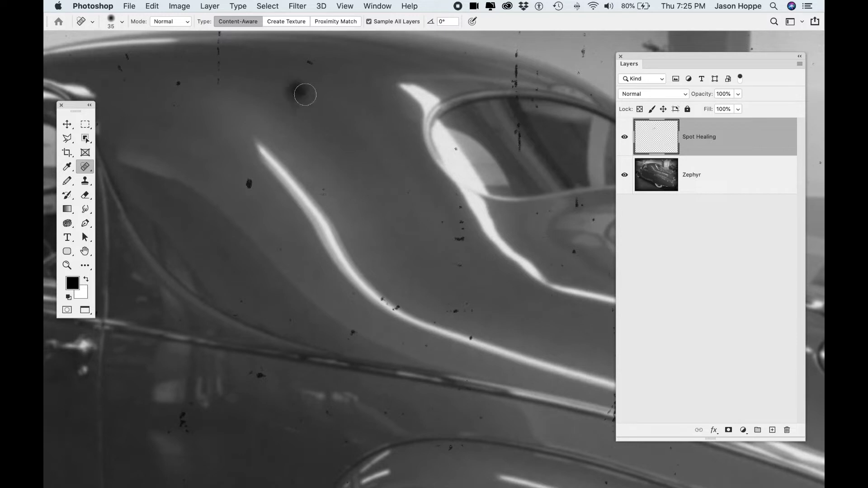
{"action": "left_click", "coordinate": [310, 62]}
{"action": "left_click", "coordinate": [247, 183]}
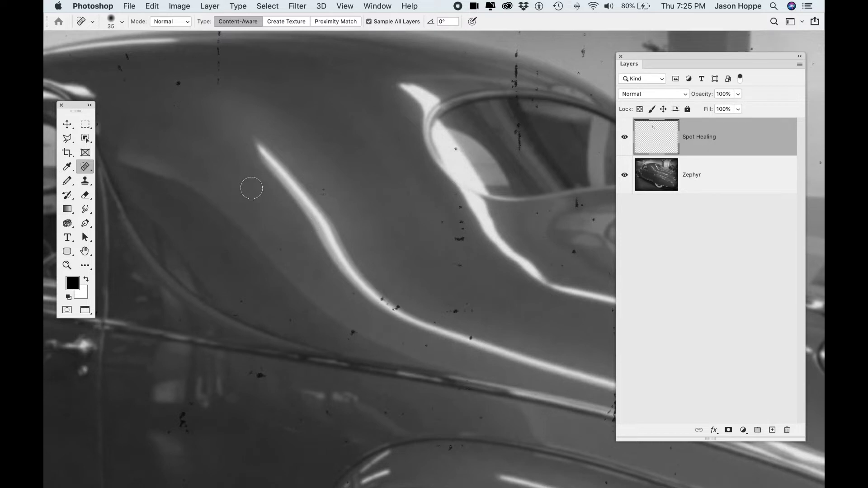
Heal the cluster of specks beside the rear window's bright edge and those down to the long body highlight
{"action": "left_click", "coordinate": [460, 238]}
{"action": "left_click", "coordinate": [442, 221]}
{"action": "left_click", "coordinate": [453, 236]}
{"action": "left_click", "coordinate": [460, 265]}
{"action": "left_click", "coordinate": [459, 224]}
{"action": "left_click", "coordinate": [458, 207]}
{"action": "left_click_drag", "start_coordinate": [453, 311], "coordinate": [464, 311]}
{"action": "left_click_drag", "start_coordinate": [457, 333], "coordinate": [479, 339]}
{"action": "left_click", "coordinate": [471, 338]}
Heal small specks near the curved body highlight and rear window edge with a 20 px brush
{"action": "key", "text": "super+plus"}
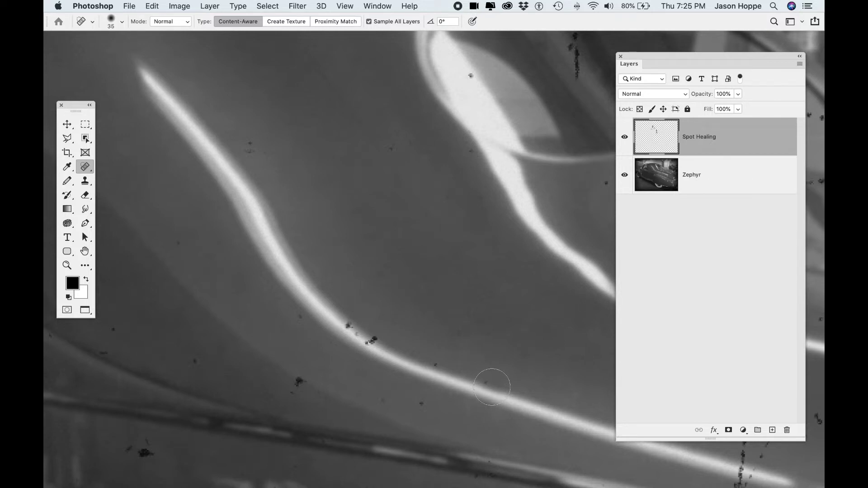
{"action": "key", "text": "bracketleft"}
{"action": "key", "text": "bracketleft"}
{"action": "key", "text": "bracketleft"}
{"action": "left_click_drag", "start_coordinate": [483, 387], "coordinate": [492, 384]}
{"action": "left_click", "coordinate": [249, 147]}
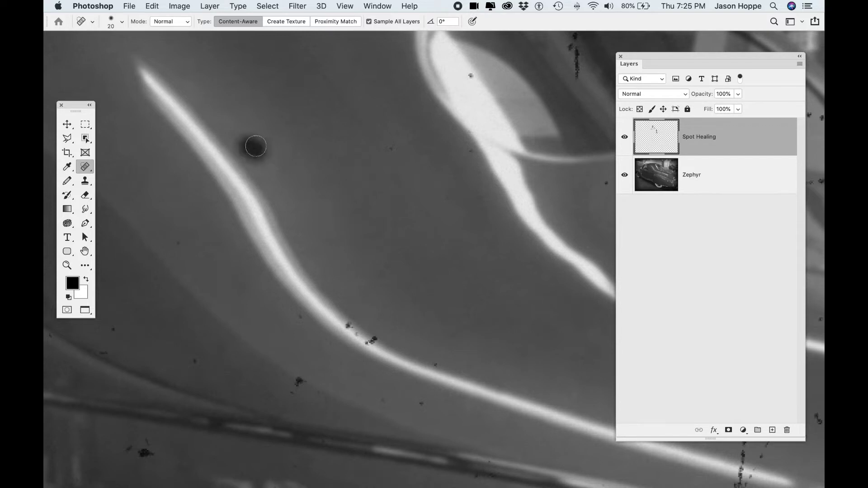
{"action": "left_click", "coordinate": [391, 147]}
{"action": "left_click", "coordinate": [471, 150]}
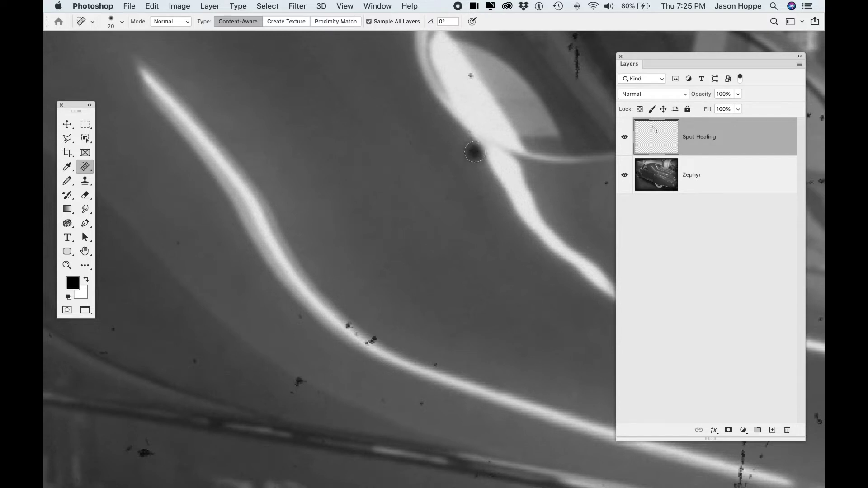
Heal the tiny specks below the curved highlight and the speck on the rear window's bright edge
{"action": "left_click", "coordinate": [435, 365]}
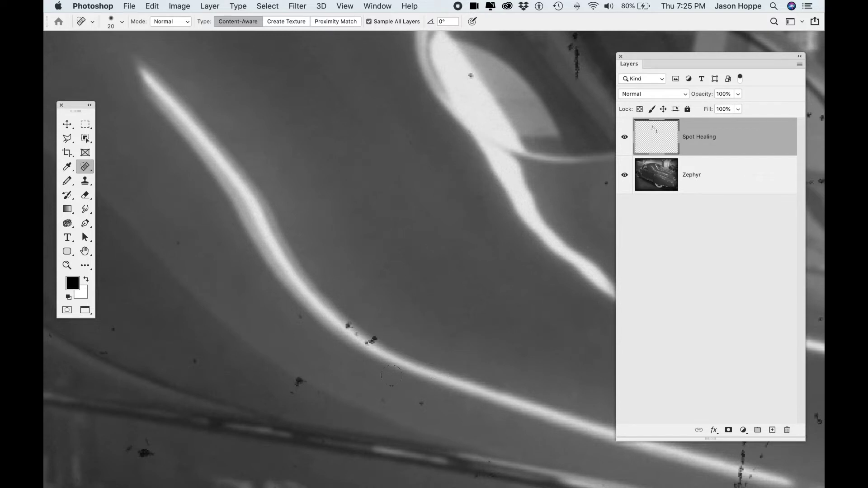
{"action": "left_click", "coordinate": [422, 402]}
{"action": "left_click", "coordinate": [382, 399]}
{"action": "left_click", "coordinate": [472, 77]}
{"action": "left_click", "coordinate": [174, 240]}
{"action": "left_click", "coordinate": [298, 317]}
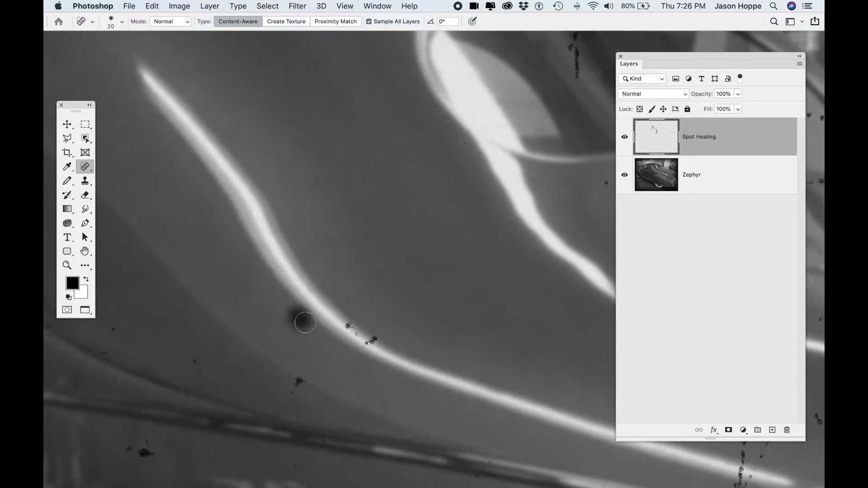
Heal the dark blotches that interrupt the curved white highlight at its bend
{"action": "left_click", "coordinate": [369, 339]}
{"action": "left_click", "coordinate": [368, 339]}
{"action": "left_click", "coordinate": [348, 328]}
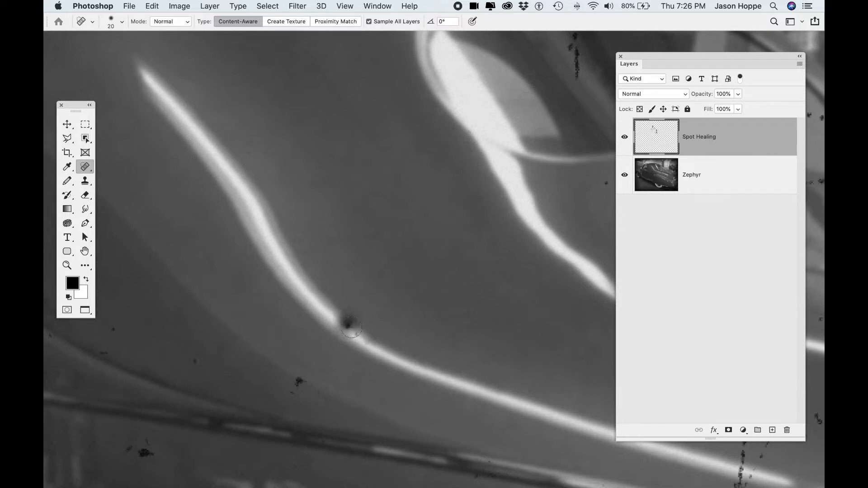
{"action": "left_click_drag", "start_coordinate": [348, 327], "coordinate": [375, 344]}
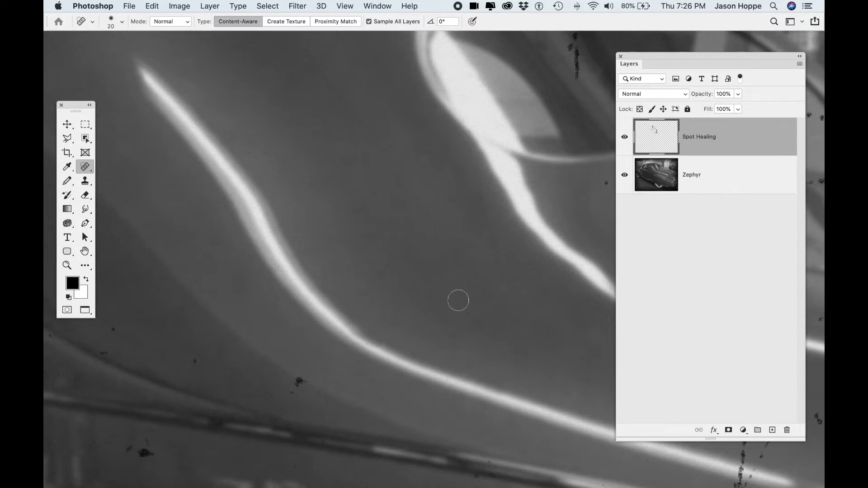
Heal the streak crossing the roofline, the blotch below the curved highlight and specks beside the rear deck scratch
{"action": "key", "text": "super+minus"}
{"action": "key", "text": "super+minus"}
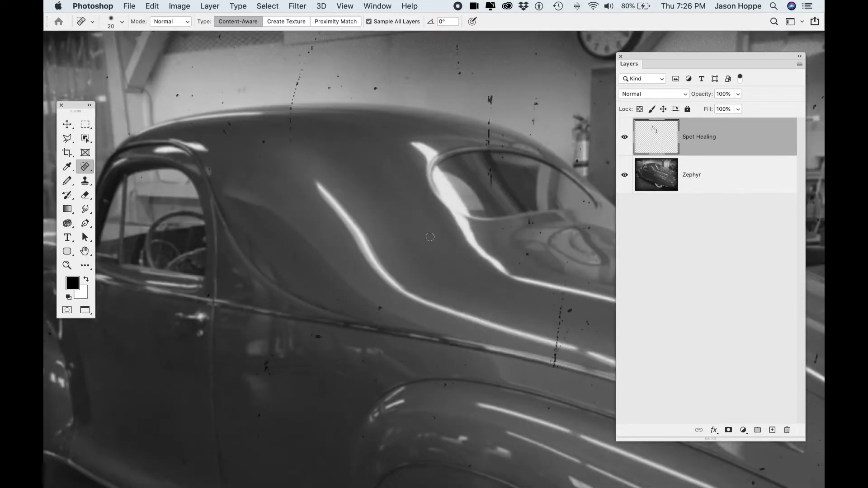
{"action": "left_click_drag", "start_coordinate": [292, 111], "coordinate": [291, 144]}
{"action": "left_click", "coordinate": [380, 308]}
{"action": "left_click", "coordinate": [380, 307]}
{"action": "left_click_drag", "start_coordinate": [565, 310], "coordinate": [574, 311]}
{"action": "mouse_move", "coordinate": [563, 306]}
{"action": "left_mouse_down"}
{"action": "mouse_move", "coordinate": [560, 323]}
{"action": "mouse_move", "coordinate": [556, 305]}
{"action": "left_mouse_up"}
Toggle the visibility of the Zephyr and Spot Healing layers to examine the repairs alone and before and after
{"action": "left_click", "coordinate": [624, 175]}
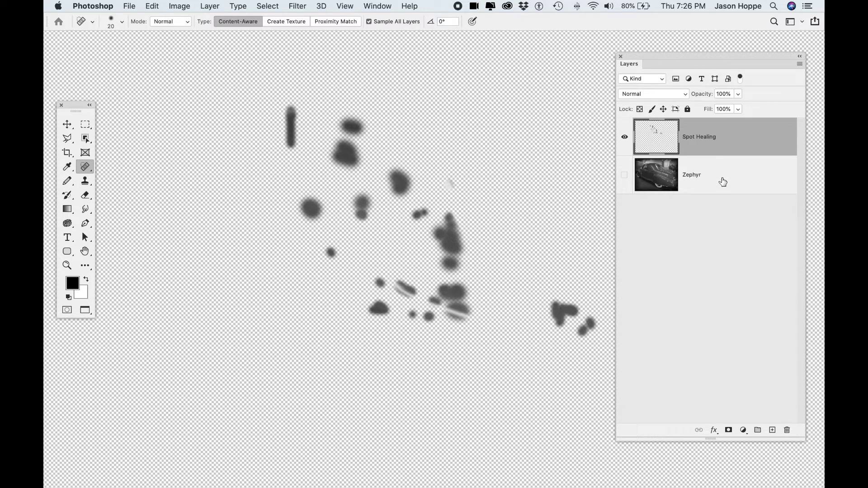
{"action": "left_click", "coordinate": [624, 176]}
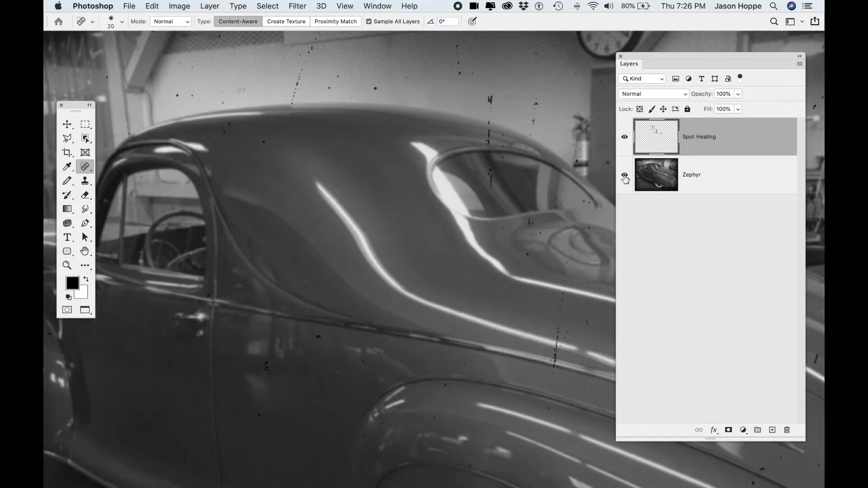
{"action": "left_click", "coordinate": [624, 175]}
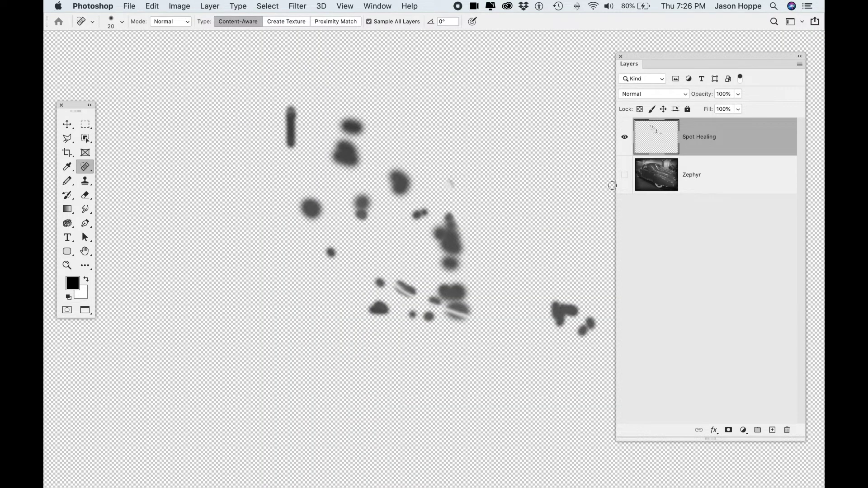
{"action": "left_click", "coordinate": [624, 176]}
{"action": "left_click", "coordinate": [625, 141]}
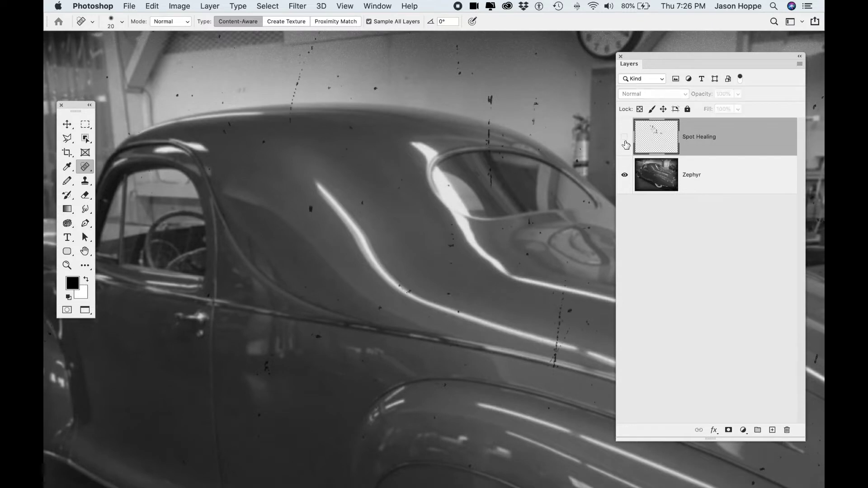
{"action": "left_click", "coordinate": [625, 141]}
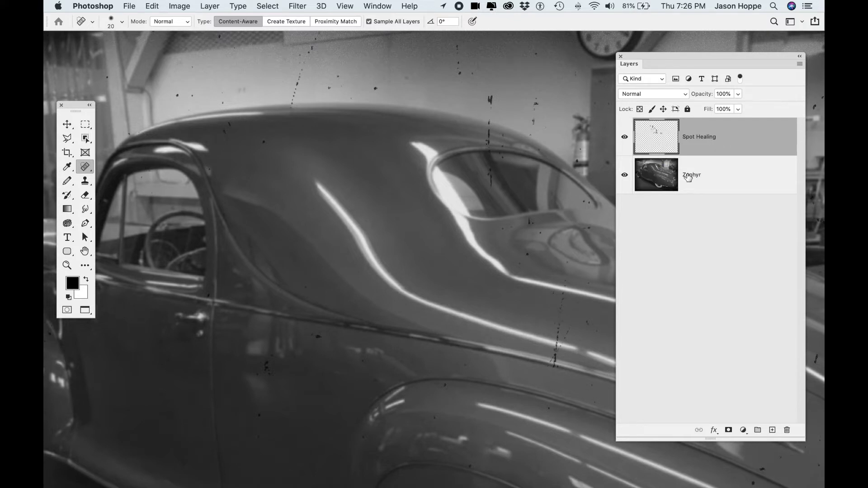
Heal the scratches and specks on the garage floor, enlarging the brush to 150 px for a broad diagonal stroke
{"action": "scroll", "coordinate": [569, 233], "scroll_direction": "down", "scroll_amount": 10}
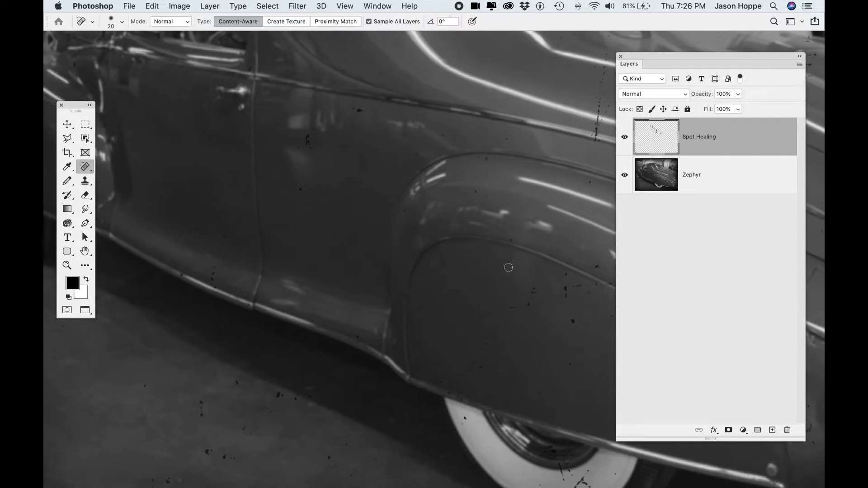
{"action": "scroll", "coordinate": [405, 290], "scroll_direction": "down", "scroll_amount": 5}
{"action": "scroll", "coordinate": [406, 289], "scroll_direction": "left", "scroll_amount": 10}
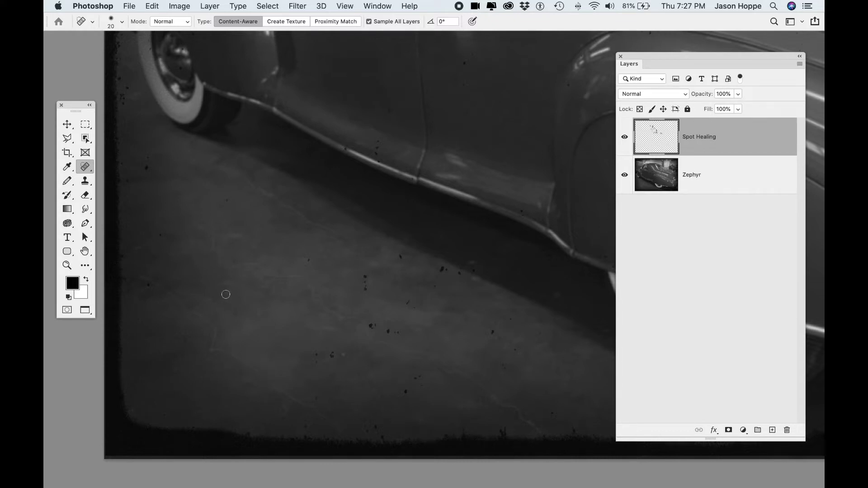
{"action": "mouse_move", "coordinate": [212, 350]}
{"action": "left_mouse_down"}
{"action": "mouse_move", "coordinate": [320, 405]}
{"action": "mouse_move", "coordinate": [340, 426]}
{"action": "left_mouse_up"}
{"action": "key", "text": "bracketright"}
{"action": "key", "text": "bracketright"}
{"action": "key", "text": "bracketright"}
{"action": "key", "text": "bracketright"}
{"action": "key", "text": "bracketright"}
{"action": "key", "text": "bracketright"}
{"action": "key", "text": "bracketright"}
{"action": "key", "text": "bracketright"}
{"action": "key", "text": "bracketright"}
{"action": "key", "text": "bracketright"}
{"action": "mouse_move", "coordinate": [300, 287]}
{"action": "left_mouse_down"}
{"action": "mouse_move", "coordinate": [368, 330]}
{"action": "mouse_move", "coordinate": [468, 372]}
{"action": "mouse_move", "coordinate": [333, 295]}
{"action": "mouse_move", "coordinate": [424, 331]}
{"action": "mouse_move", "coordinate": [506, 391]}
{"action": "left_mouse_up"}
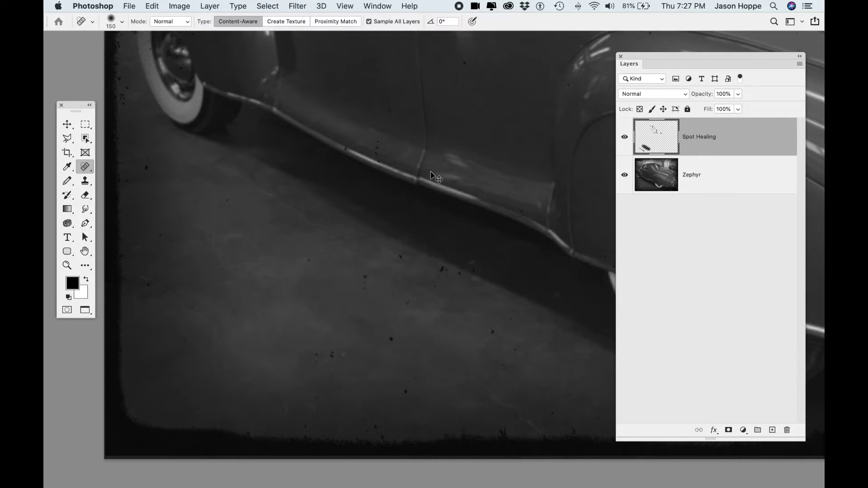
Shrink the Spot Healing Brush to 40 px and heal the dark specks on the garage floor below the running board
{"action": "key", "text": "super+minus"}
{"action": "key", "text": "super+plus"}
{"action": "key", "text": "super+plus"}
{"action": "key", "text": "bracketleft"}
{"action": "key", "text": "bracketleft"}
{"action": "key", "text": "bracketleft"}
{"action": "key", "text": "bracketleft"}
{"action": "key", "text": "bracketleft"}
{"action": "key", "text": "bracketleft"}
{"action": "key", "text": "bracketleft"}
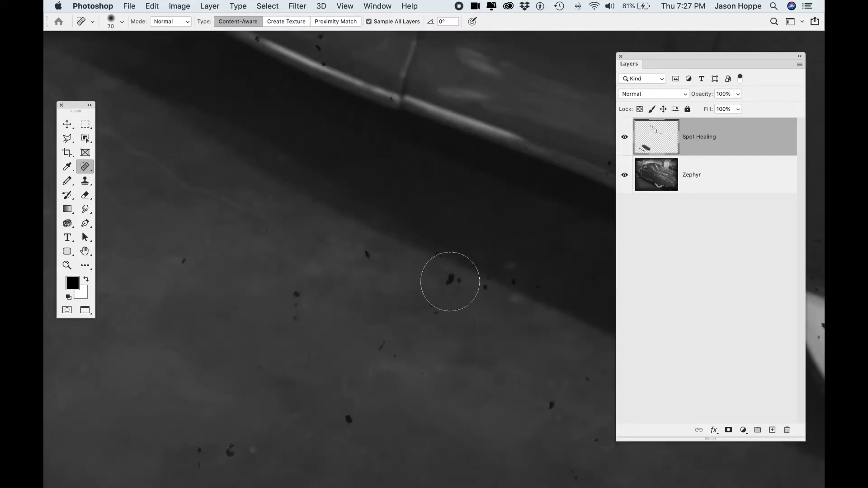
{"action": "key", "text": "bracketleft"}
{"action": "key", "text": "bracketleft"}
{"action": "key", "text": "bracketleft"}
{"action": "key", "text": "bracketleft"}
{"action": "key", "text": "bracketright"}
{"action": "key", "text": "bracketright"}
{"action": "key", "text": "bracketright"}
{"action": "left_click", "coordinate": [450, 278]}
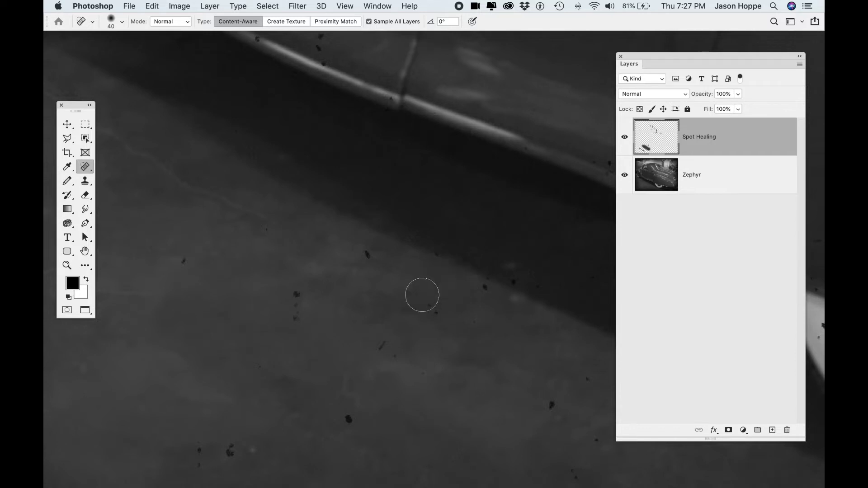
{"action": "left_click", "coordinate": [434, 309]}
{"action": "left_click", "coordinate": [369, 256]}
{"action": "left_click_drag", "start_coordinate": [344, 375], "coordinate": [349, 427]}
{"action": "key", "text": "super+minus"}
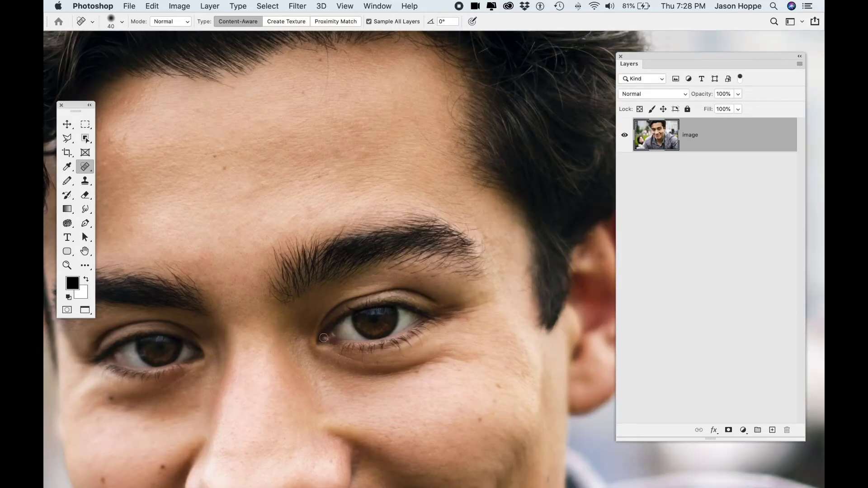
Add a new layer named "Spot healing" above the image layer of the portrait
{"action": "key", "text": "super+minus"}
{"action": "key", "text": "super+minus"}
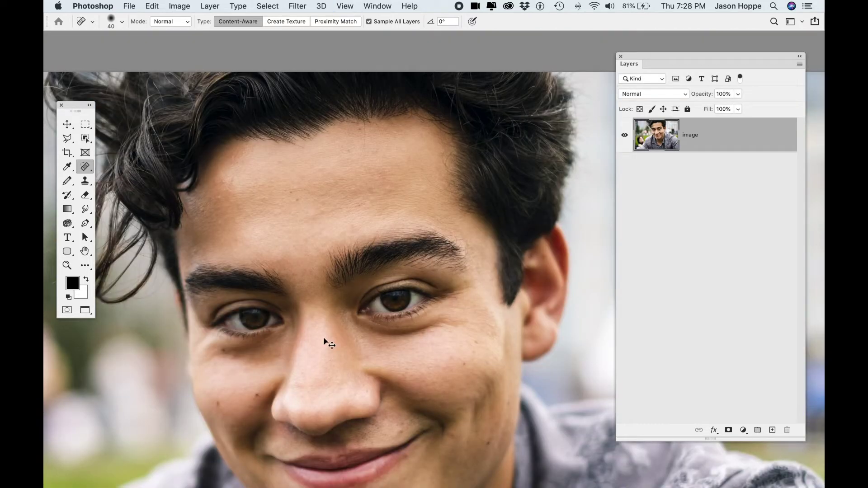
{"action": "scroll", "coordinate": [326, 338], "scroll_direction": "down", "scroll_amount": 5}
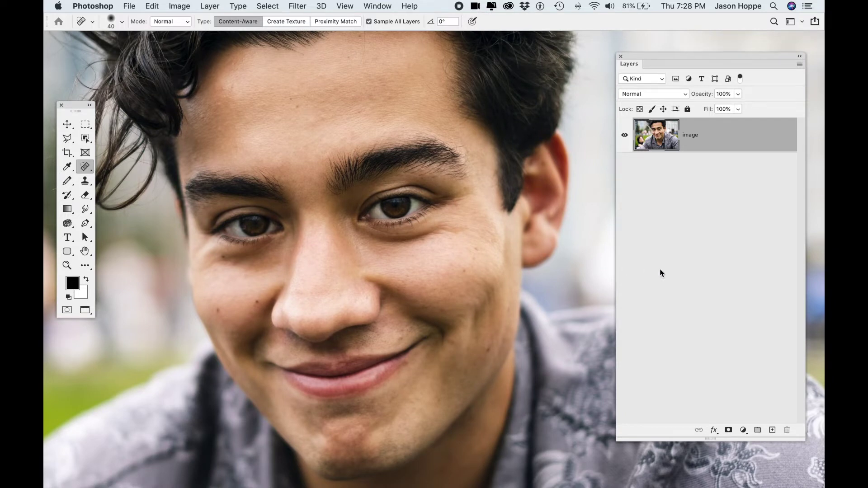
{"action": "left_click", "coordinate": [772, 430]}
{"action": "double_click", "coordinate": [691, 135]}
{"action": "type", "text": "Spot healing"}
{"action": "key", "text": "Return"}
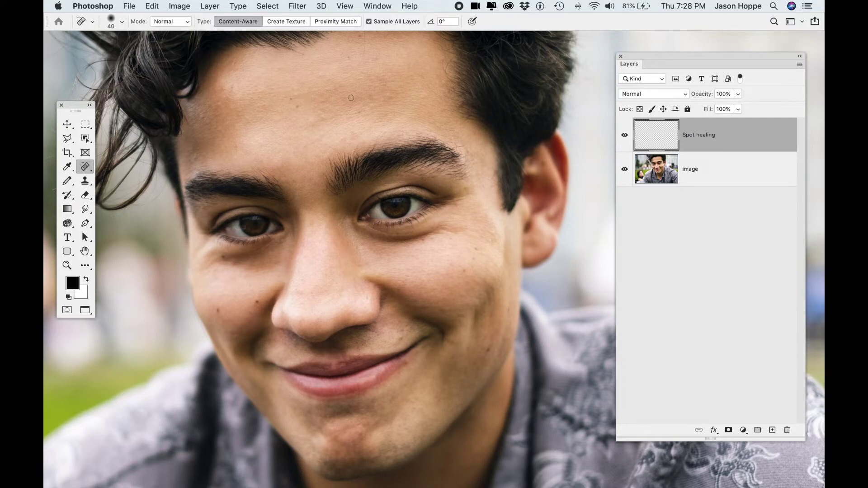
Heal the small blemishes on the forehead and on the cheek below the outer corner of the eye
{"action": "left_click", "coordinate": [388, 97]}
{"action": "left_click", "coordinate": [394, 103]}
{"action": "left_click_drag", "start_coordinate": [300, 107], "coordinate": [291, 107]}
{"action": "left_click", "coordinate": [288, 98]}
{"action": "left_click", "coordinate": [389, 96]}
{"action": "left_click", "coordinate": [358, 111]}
{"action": "left_click", "coordinate": [464, 270]}
{"action": "left_click", "coordinate": [476, 248]}
Shrink the brush to 20 px and heal the stray hairs crossing the upper forehead and near the temple
{"action": "key", "text": "super+plus"}
{"action": "key", "text": "super+plus"}
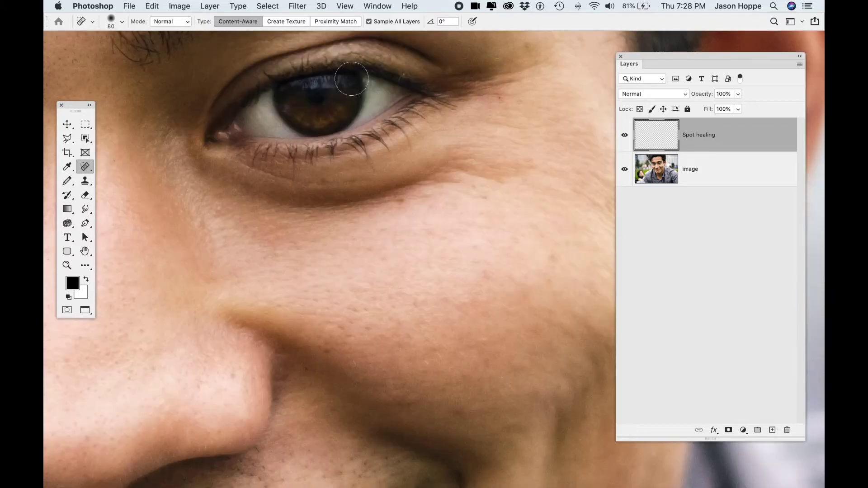
{"action": "left_click_drag", "start_coordinate": [354, 75], "coordinate": [461, 456]}
{"action": "mouse_move", "coordinate": [362, 253]}
{"action": "left_mouse_down"}
{"action": "mouse_move", "coordinate": [351, 359]}
{"action": "mouse_move", "coordinate": [372, 384]}
{"action": "mouse_move", "coordinate": [439, 330]}
{"action": "left_mouse_up"}
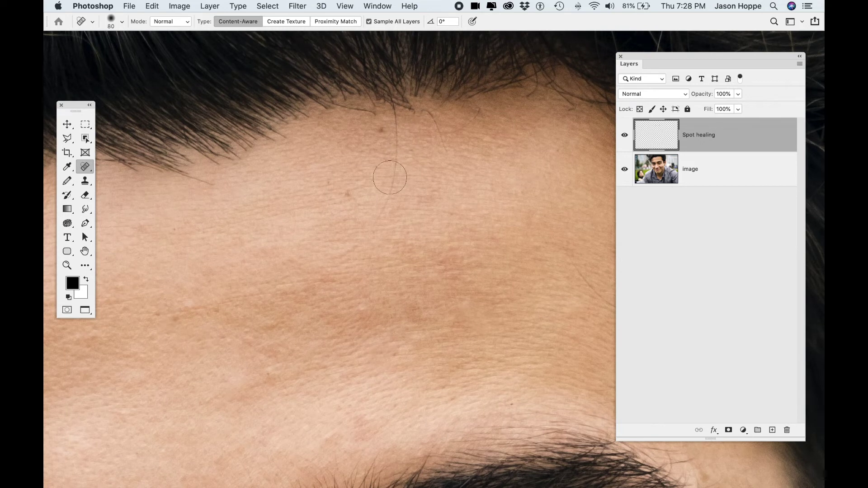
{"action": "key", "text": "bracketleft"}
{"action": "key", "text": "bracketleft"}
{"action": "key", "text": "bracketleft"}
{"action": "key", "text": "bracketleft"}
{"action": "key", "text": "bracketleft"}
{"action": "key", "text": "bracketleft"}
{"action": "key", "text": "bracketleft"}
{"action": "key", "text": "bracketleft"}
{"action": "key", "text": "bracketleft"}
{"action": "mouse_move", "coordinate": [394, 108]}
{"action": "left_mouse_down"}
{"action": "mouse_move", "coordinate": [384, 212]}
{"action": "mouse_move", "coordinate": [358, 247]}
{"action": "mouse_move", "coordinate": [332, 262]}
{"action": "left_mouse_up"}
{"action": "mouse_move", "coordinate": [423, 108]}
{"action": "left_mouse_down"}
{"action": "mouse_move", "coordinate": [448, 155]}
{"action": "mouse_move", "coordinate": [476, 107]}
{"action": "mouse_move", "coordinate": [446, 144]}
{"action": "left_mouse_up"}
{"action": "key", "text": "super+minus"}
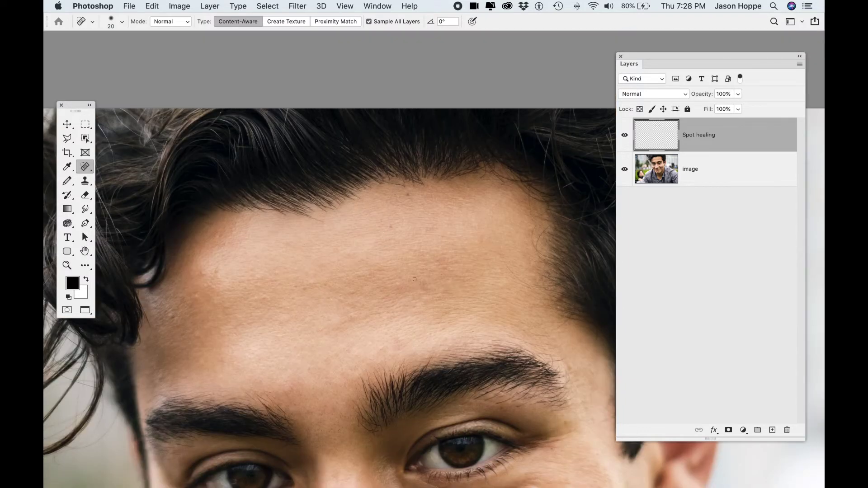
{"action": "left_click_drag", "start_coordinate": [507, 267], "coordinate": [538, 286]}
Enlarge the brush to 45 px and heal the three moles on the cheek beside the nose and under the eye
{"action": "left_click_drag", "start_coordinate": [361, 324], "coordinate": [306, 49]}
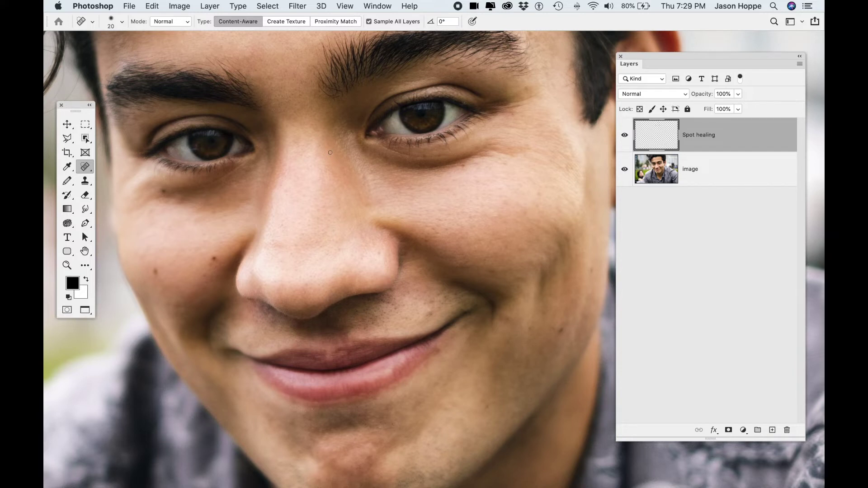
{"action": "key", "text": "bracketright"}
{"action": "key", "text": "bracketright"}
{"action": "key", "text": "bracketright"}
{"action": "key", "text": "bracketright"}
{"action": "key", "text": "bracketright"}
{"action": "left_click_drag", "start_coordinate": [212, 261], "coordinate": [217, 256]}
{"action": "left_click", "coordinate": [163, 192]}
{"action": "left_click", "coordinate": [155, 269]}
Toggle the Spot healing layer to compare before and after, and heal the spot low on the opposite cheek
{"action": "left_click", "coordinate": [625, 135]}
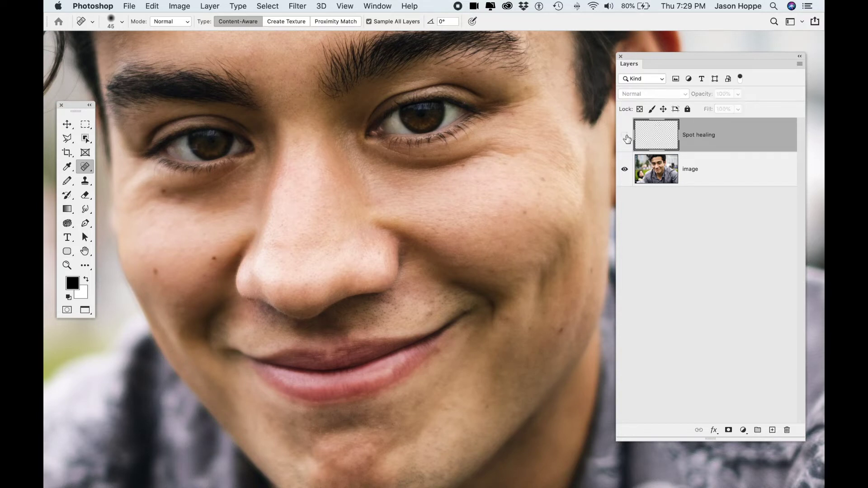
{"action": "left_click", "coordinate": [624, 135]}
{"action": "left_click", "coordinate": [561, 331]}
Switch to the Healing Brush and sample the cheek skin beside the nose as the source
{"action": "right_click", "coordinate": [89, 168]}
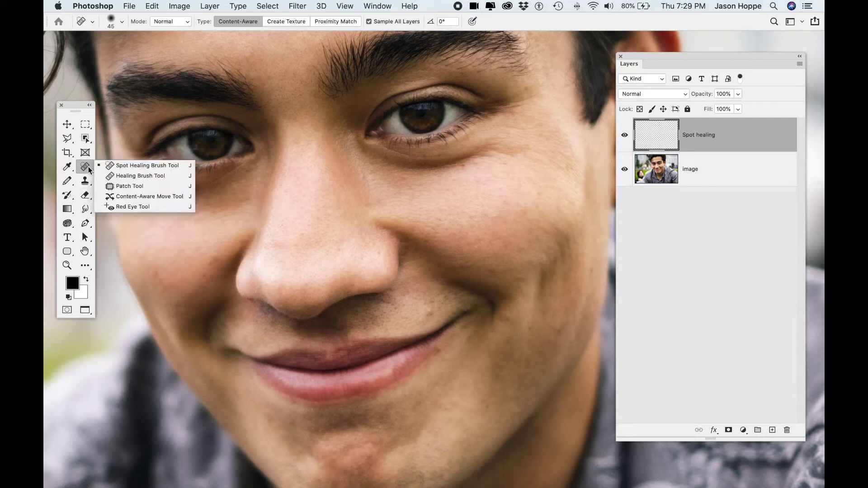
{"action": "left_click", "coordinate": [142, 176]}
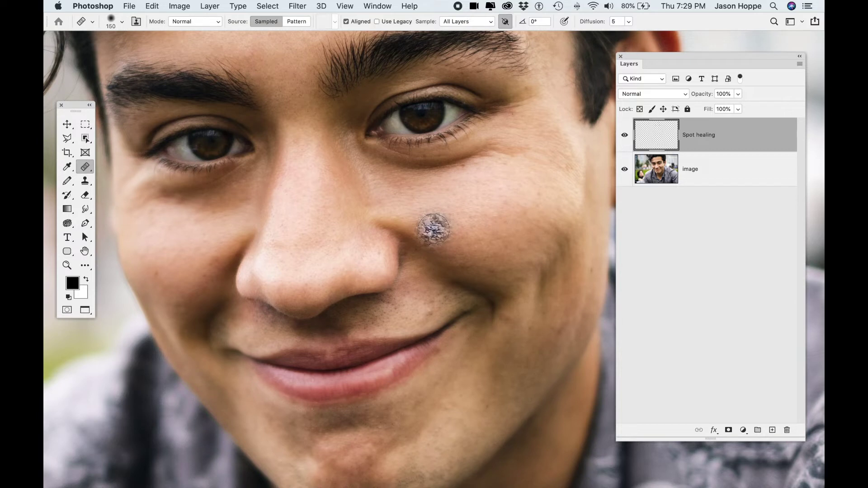
{"action": "left_click", "coordinate": [453, 226], "text": "alt"}
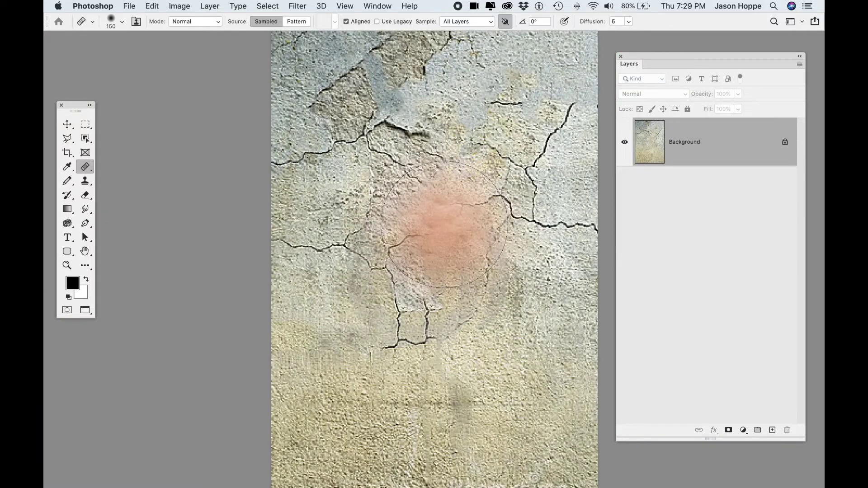
Shrink the Healing Brush to 30 px with 0% hardness on the cracked wall image
{"action": "left_click", "coordinate": [444, 224]}
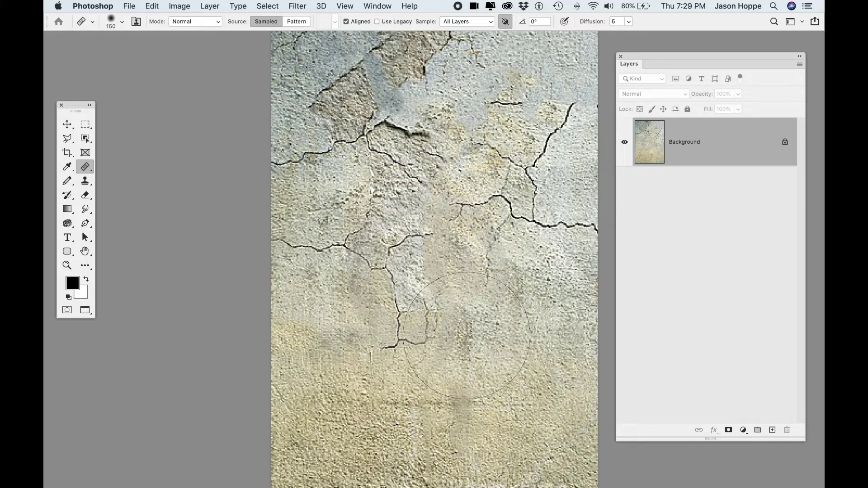
{"action": "key", "text": "bracketleft"}
{"action": "key", "text": "bracketleft"}
{"action": "key", "text": "bracketleft"}
{"action": "key", "text": "bracketleft"}
{"action": "key", "text": "bracketleft"}
{"action": "key", "text": "bracketleft"}
{"action": "key", "text": "bracketleft"}
{"action": "key", "text": "bracketleft"}
{"action": "key", "text": "bracketleft"}
{"action": "key", "text": "bracketleft"}
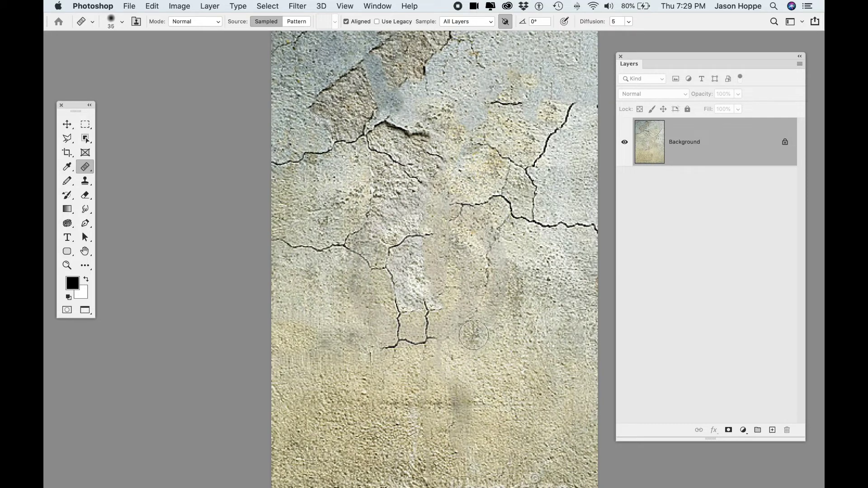
{"action": "key", "text": "bracketleft"}
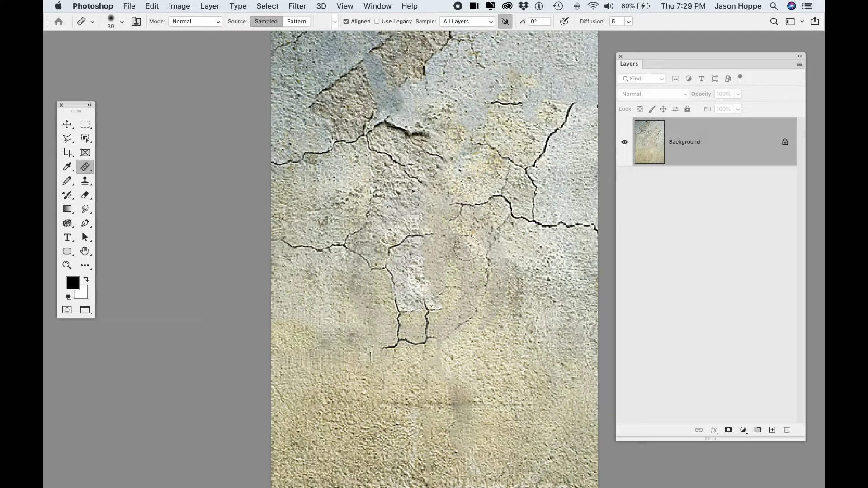
{"action": "left_click_drag", "start_coordinate": [466, 248], "coordinate": [468, 251]}
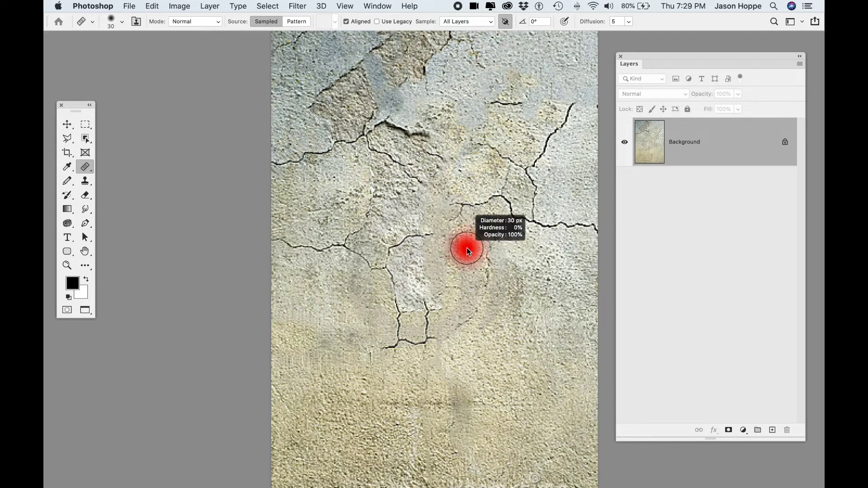
{"action": "left_click_drag", "start_coordinate": [468, 252], "coordinate": [468, 252]}
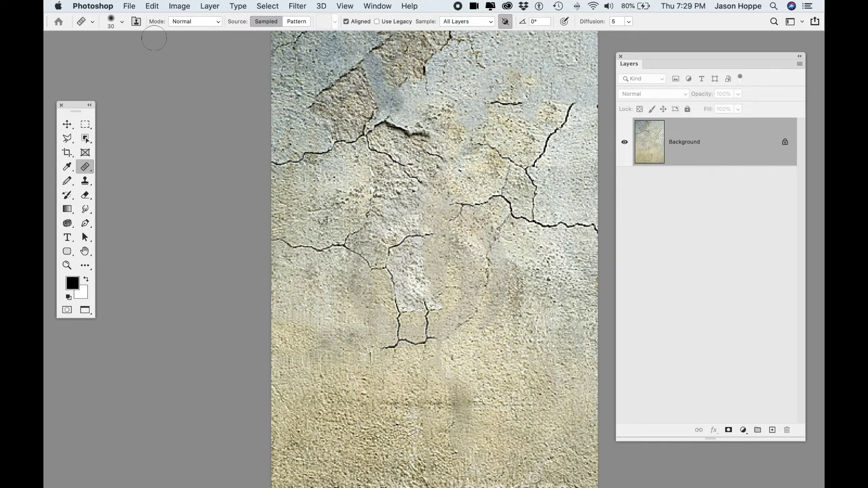
Review the Healing Brush's tip, source and sampling options, keeping Source on Sampled and Sample on All Layers
{"action": "left_click", "coordinate": [122, 23]}
{"action": "left_click", "coordinate": [122, 22]}
{"action": "left_click", "coordinate": [300, 22]}
{"action": "left_click", "coordinate": [270, 25]}
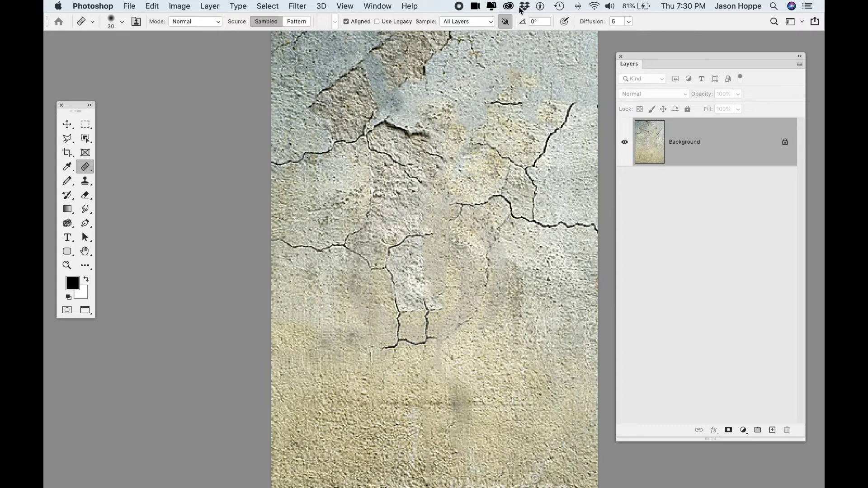
{"action": "left_click", "coordinate": [460, 22]}
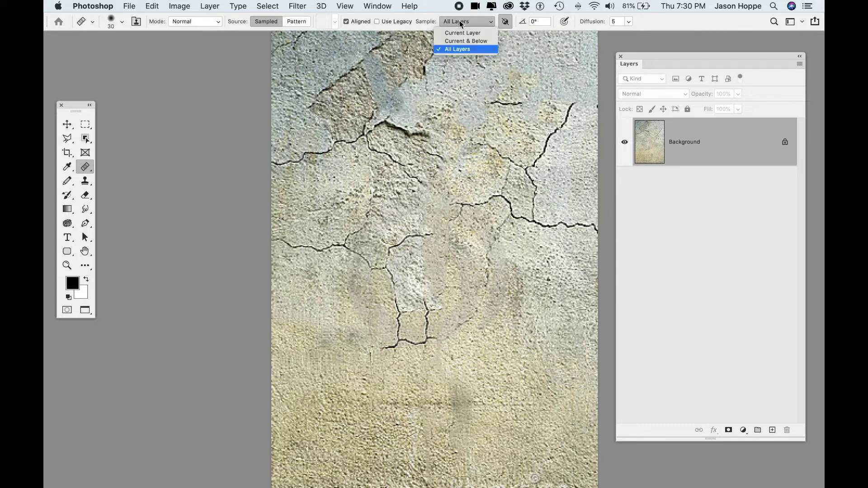
{"action": "left_click", "coordinate": [460, 49]}
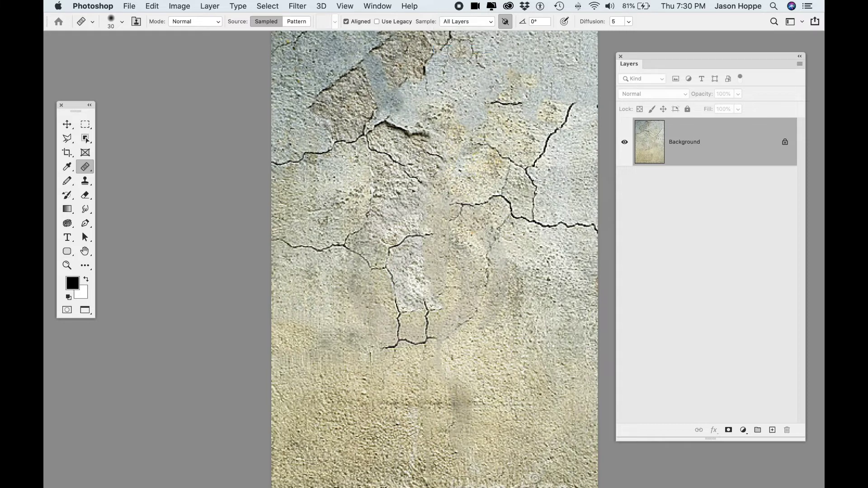
Add a new layer named "Healing Brush" above the wall background
{"action": "left_click", "coordinate": [772, 430]}
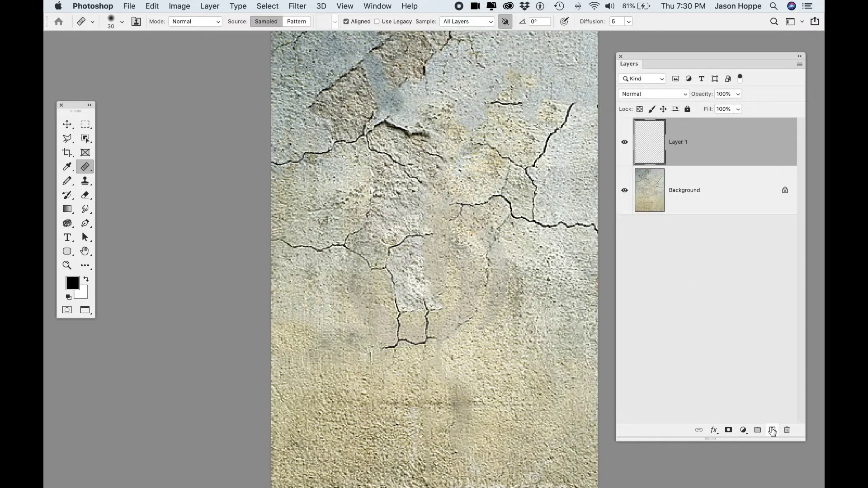
{"action": "double_click", "coordinate": [678, 142]}
{"action": "type", "text": "Healing Brush"}
{"action": "key", "text": "Return"}
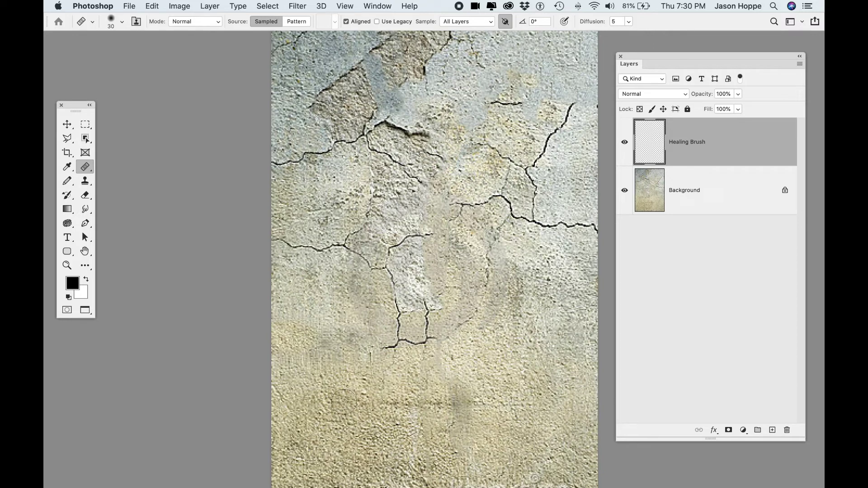
Sample clean plaster in the lower wall and heal the long thin crack running toward the wall's left edge
{"action": "key", "text": "v"}
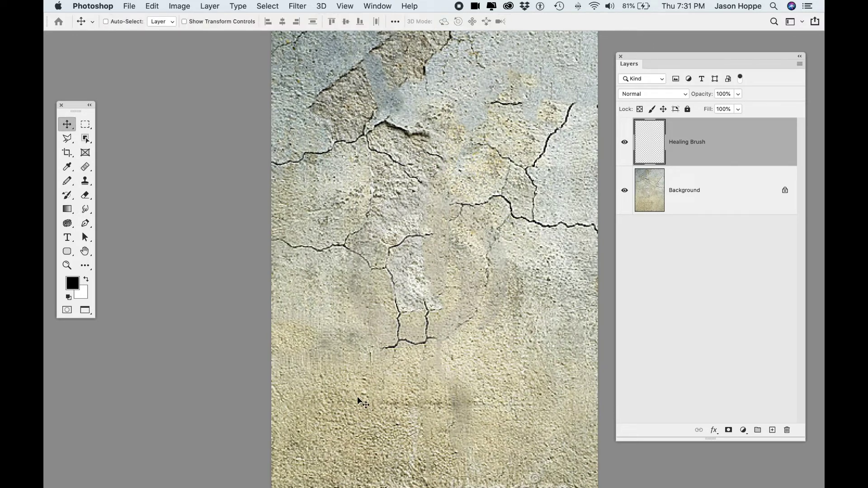
{"action": "key", "text": "j"}
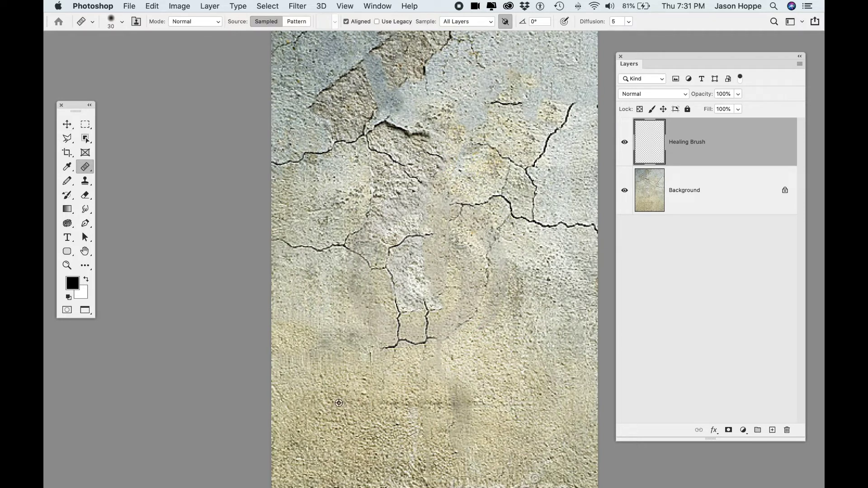
{"action": "scroll", "coordinate": [343, 401], "scroll_direction": "up", "scroll_amount": 10}
{"action": "left_click", "coordinate": [364, 406], "text": "alt"}
{"action": "mouse_move", "coordinate": [381, 267]}
{"action": "left_mouse_down"}
{"action": "mouse_move", "coordinate": [342, 246]}
{"action": "mouse_move", "coordinate": [285, 244]}
{"action": "left_mouse_up"}
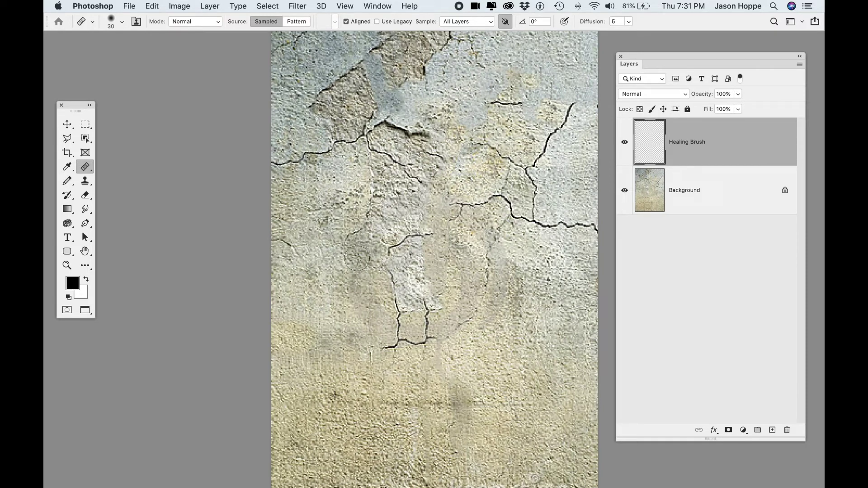
{"action": "left_click_drag", "start_coordinate": [394, 291], "coordinate": [395, 300]}
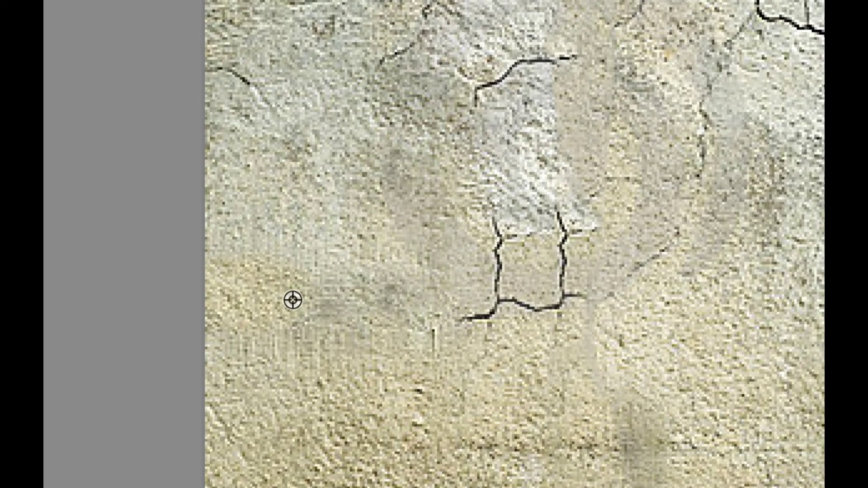
Resample the yellowish plaster below and heal the remaining end of the crack at the wall's left edge
{"action": "left_click", "coordinate": [292, 299], "text": "alt"}
{"action": "left_click", "coordinate": [276, 92]}
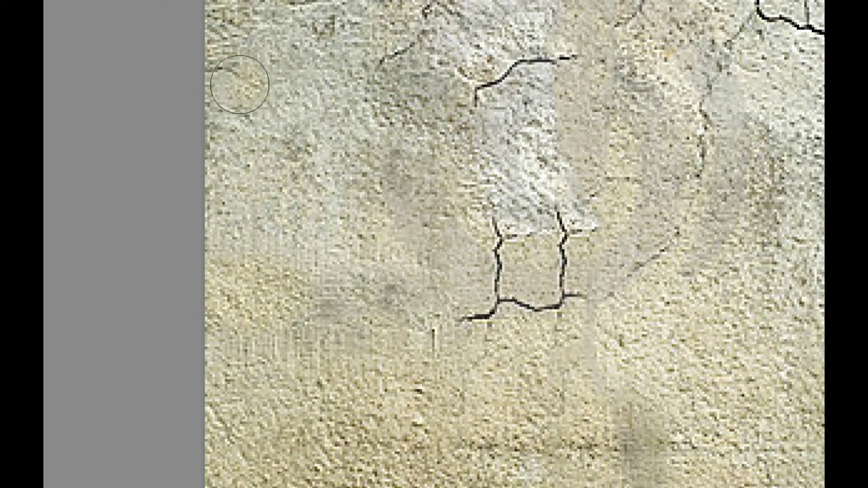
{"action": "left_click", "coordinate": [278, 296], "text": "alt"}
{"action": "left_click", "coordinate": [260, 94]}
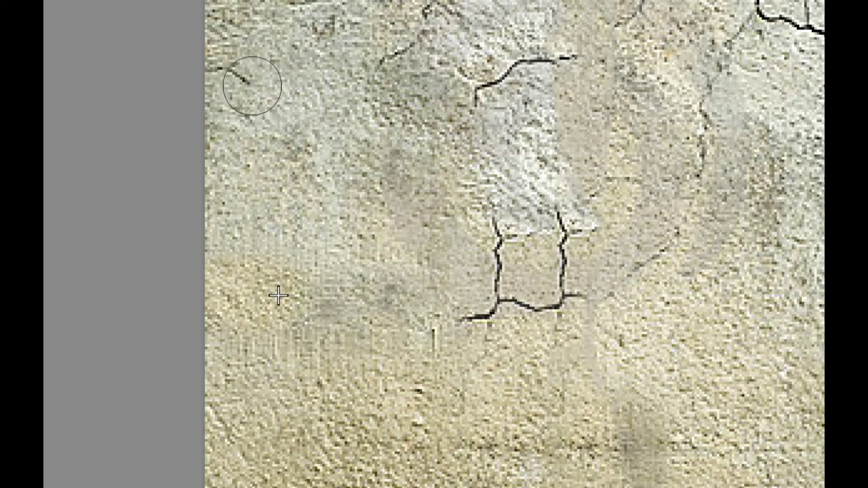
{"action": "left_click", "coordinate": [247, 83]}
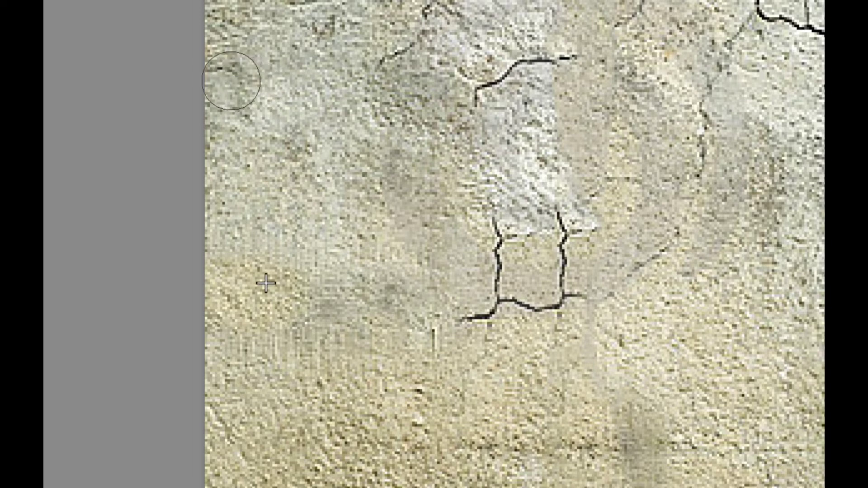
{"action": "left_click", "coordinate": [228, 80]}
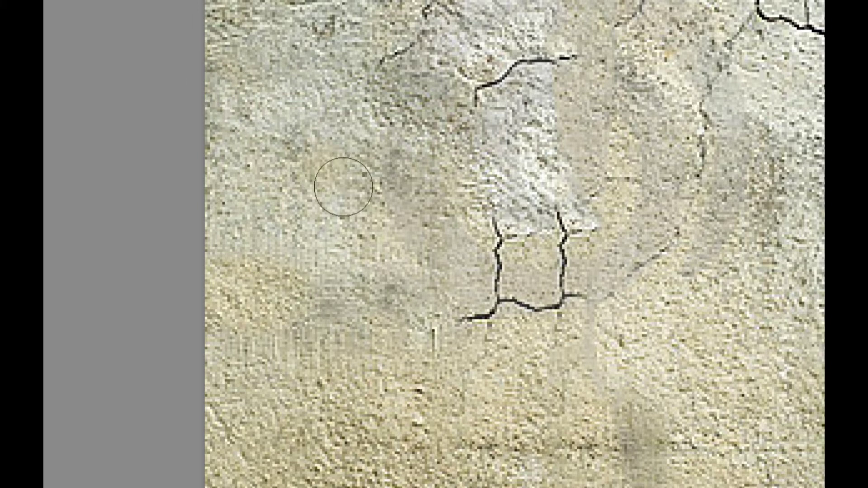
Sample clean yellowish plaster in the lower wall and heal the two joined vertical cracks and their base near the wall's centre
{"action": "scroll", "coordinate": [426, 238], "scroll_direction": "up", "scroll_amount": 10}
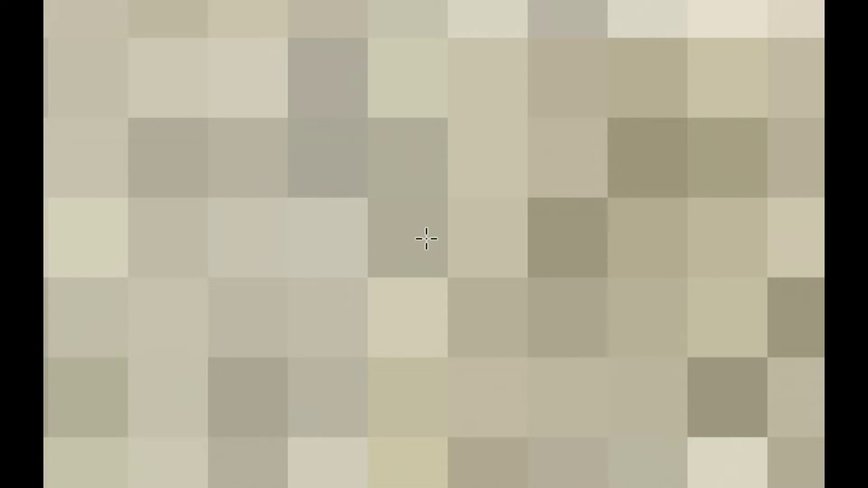
{"action": "left_click", "coordinate": [426, 238]}
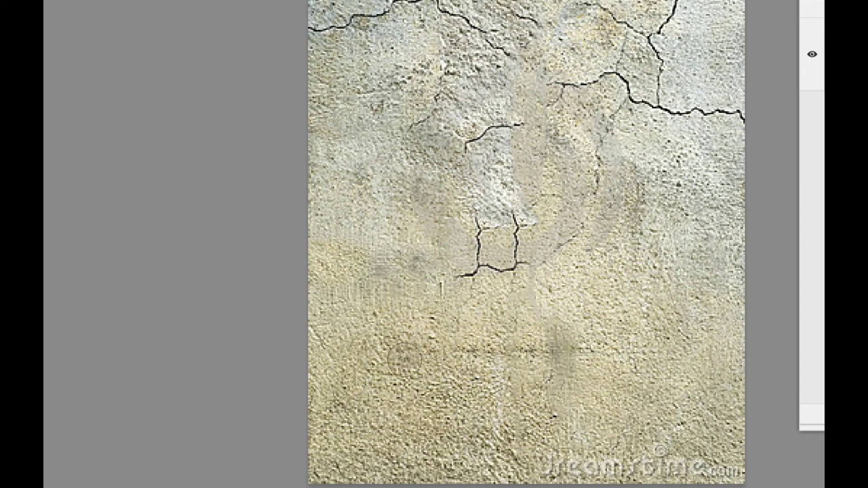
{"action": "left_click", "coordinate": [360, 355], "text": "alt"}
{"action": "left_click", "coordinate": [518, 269]}
{"action": "mouse_move", "coordinate": [518, 269]}
{"action": "left_mouse_down"}
{"action": "mouse_move", "coordinate": [519, 226]}
{"action": "mouse_move", "coordinate": [506, 263]}
{"action": "left_mouse_up"}
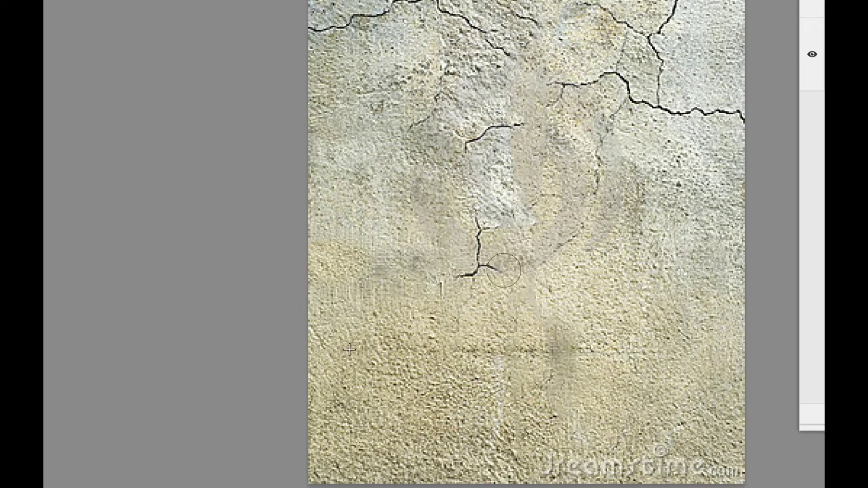
{"action": "mouse_move", "coordinate": [488, 234]}
{"action": "left_mouse_down"}
{"action": "mouse_move", "coordinate": [483, 276]}
{"action": "mouse_move", "coordinate": [480, 225]}
{"action": "mouse_move", "coordinate": [477, 271]}
{"action": "mouse_move", "coordinate": [465, 258]}
{"action": "mouse_move", "coordinate": [458, 289]}
{"action": "left_mouse_up"}
{"action": "left_click_drag", "start_coordinate": [467, 321], "coordinate": [465, 350]}
{"action": "left_click", "coordinate": [473, 304]}
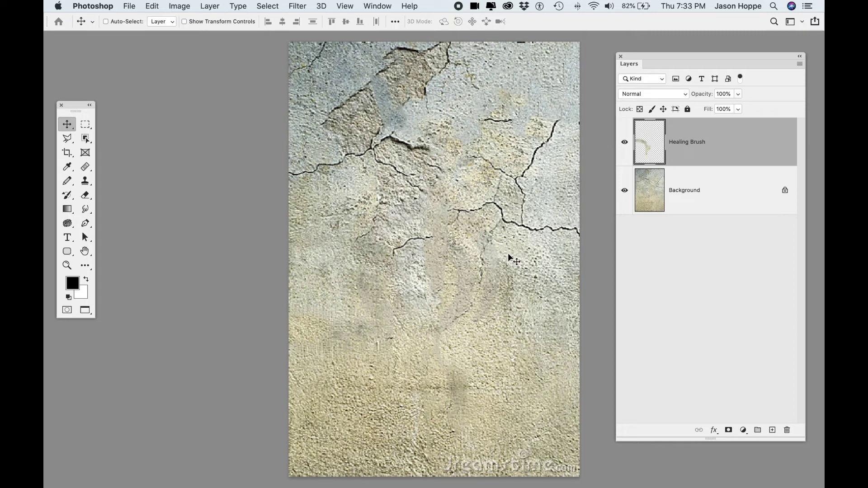
With the Healing Brush, sample smooth plaster from the lower wall and heal over the peeled brown patch near the wall's upper edge
{"action": "key", "text": "j"}
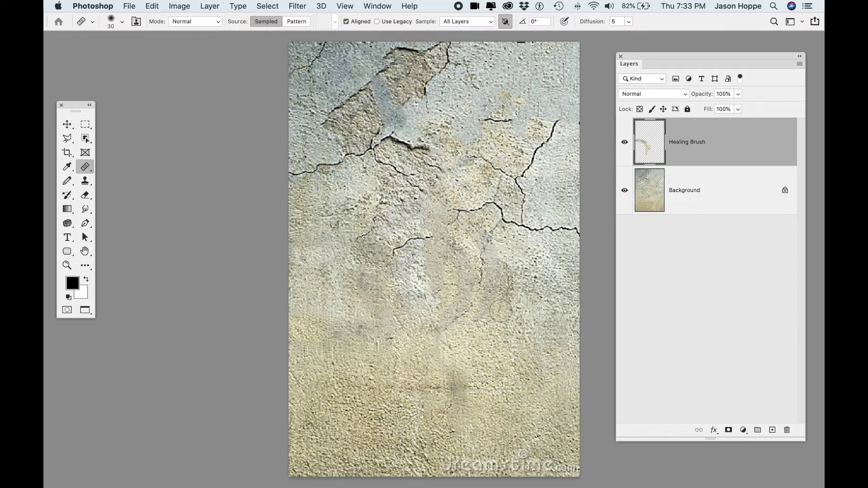
{"action": "left_click", "coordinate": [512, 351], "text": "alt"}
{"action": "mouse_move", "coordinate": [409, 54]}
{"action": "left_mouse_down"}
{"action": "mouse_move", "coordinate": [397, 63]}
{"action": "mouse_move", "coordinate": [414, 55]}
{"action": "mouse_move", "coordinate": [392, 54]}
{"action": "mouse_move", "coordinate": [381, 75]}
{"action": "mouse_move", "coordinate": [439, 51]}
{"action": "mouse_move", "coordinate": [395, 93]}
{"action": "mouse_move", "coordinate": [418, 87]}
{"action": "mouse_move", "coordinate": [445, 53]}
{"action": "mouse_move", "coordinate": [417, 95]}
{"action": "mouse_move", "coordinate": [371, 86]}
{"action": "left_mouse_up"}
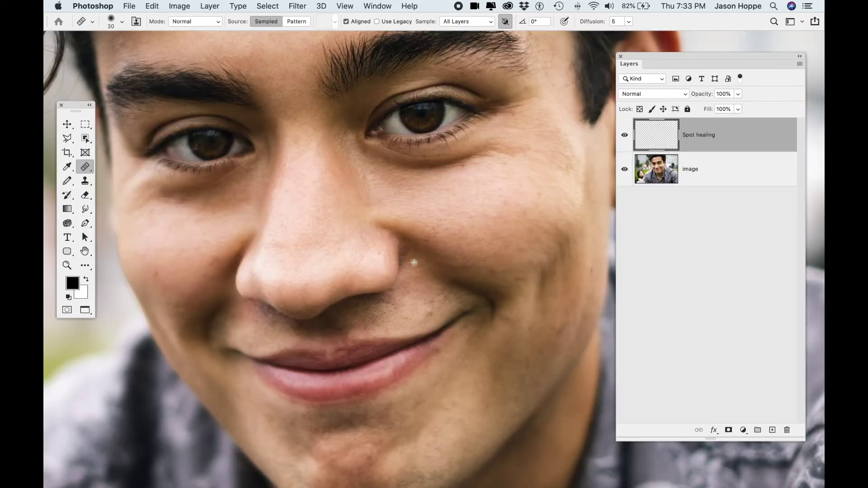
On the portrait, enlarge the Healing Brush to 200, sample clear forehead skin, try painting out the right-hand eyebrow, and undo it
{"action": "key", "text": "super+minus"}
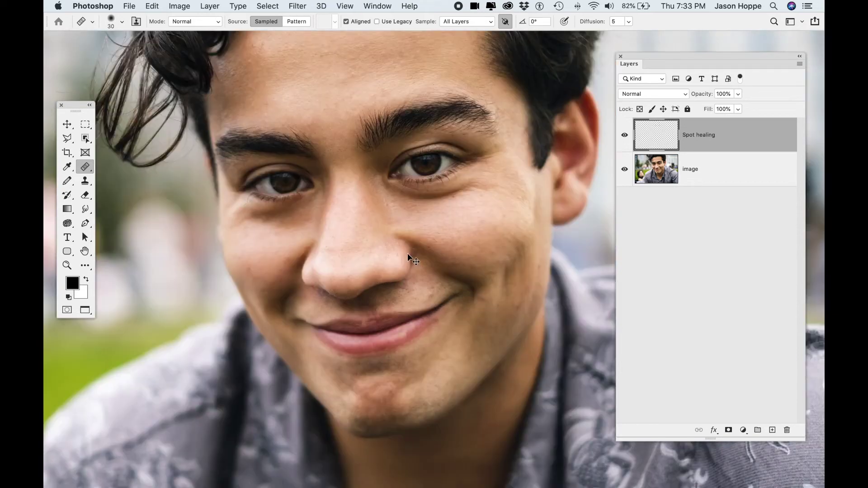
{"action": "key", "text": "super+minus"}
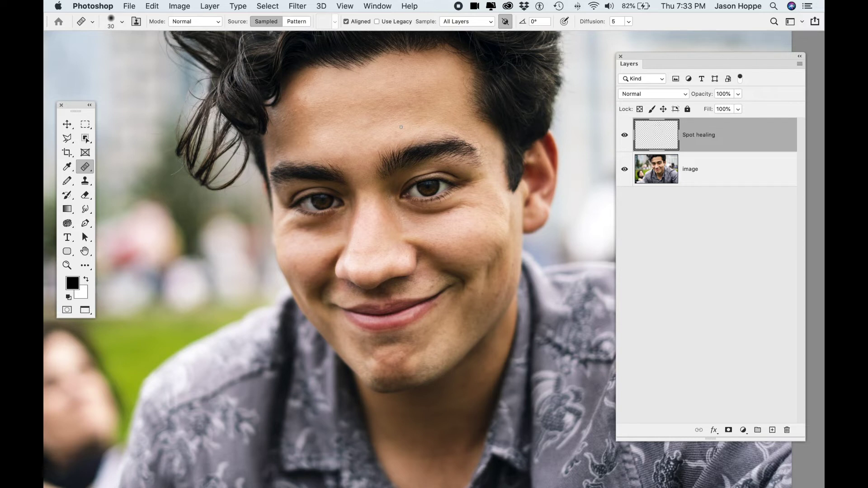
{"action": "key", "text": "bracketright"}
{"action": "key", "text": "bracketright"}
{"action": "key", "text": "bracketright"}
{"action": "key", "text": "bracketright"}
{"action": "key", "text": "bracketright"}
{"action": "key", "text": "bracketright"}
{"action": "key", "text": "bracketright"}
{"action": "key", "text": "bracketright"}
{"action": "key", "text": "bracketright"}
{"action": "key", "text": "bracketright"}
{"action": "key", "text": "bracketright"}
{"action": "left_click", "coordinate": [357, 117], "text": "alt"}
{"action": "mouse_move", "coordinate": [381, 162]}
{"action": "left_mouse_down"}
{"action": "mouse_move", "coordinate": [450, 140]}
{"action": "mouse_move", "coordinate": [400, 147]}
{"action": "mouse_move", "coordinate": [389, 158]}
{"action": "mouse_move", "coordinate": [438, 146]}
{"action": "mouse_move", "coordinate": [396, 153]}
{"action": "mouse_move", "coordinate": [387, 166]}
{"action": "mouse_move", "coordinate": [428, 149]}
{"action": "mouse_move", "coordinate": [470, 152]}
{"action": "mouse_move", "coordinate": [386, 169]}
{"action": "mouse_move", "coordinate": [388, 156]}
{"action": "mouse_move", "coordinate": [413, 150]}
{"action": "mouse_move", "coordinate": [472, 155]}
{"action": "mouse_move", "coordinate": [413, 148]}
{"action": "mouse_move", "coordinate": [390, 167]}
{"action": "left_mouse_up"}
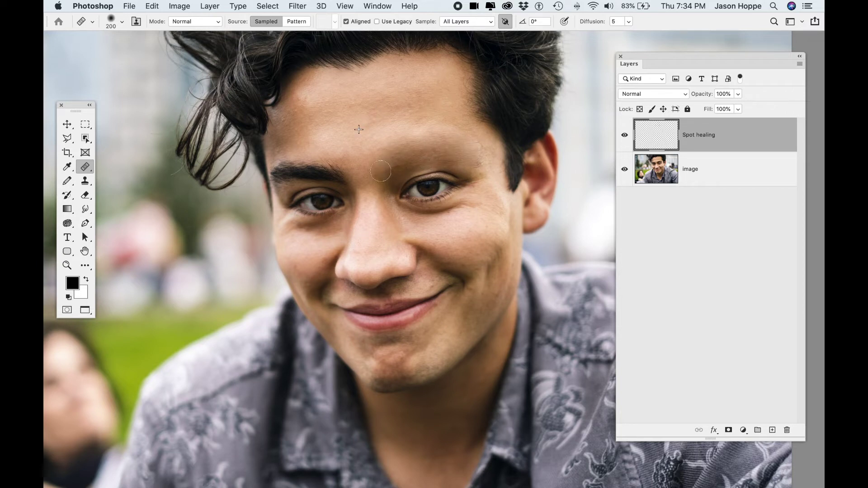
{"action": "left_click", "coordinate": [484, 233]}
{"action": "key", "text": "super+z"}
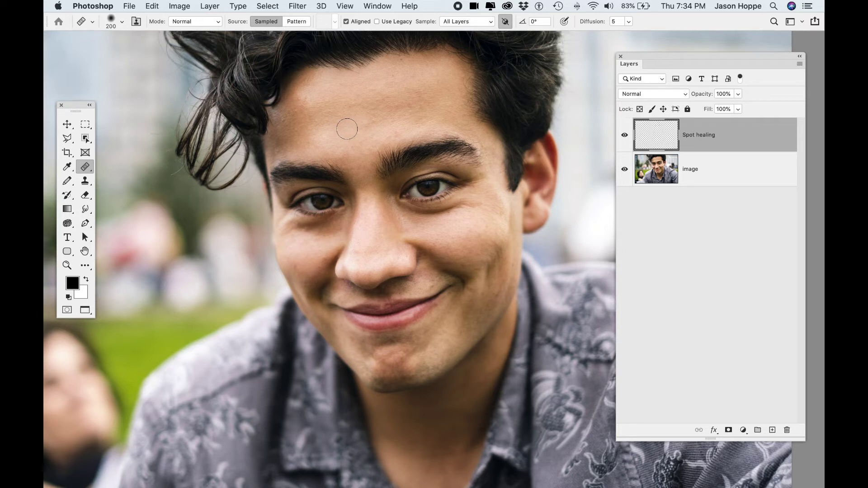
Switch to the Patch Tool for the road photo, keeping Patch on Normal and the patch direction on Source
{"action": "right_click", "coordinate": [90, 170]}
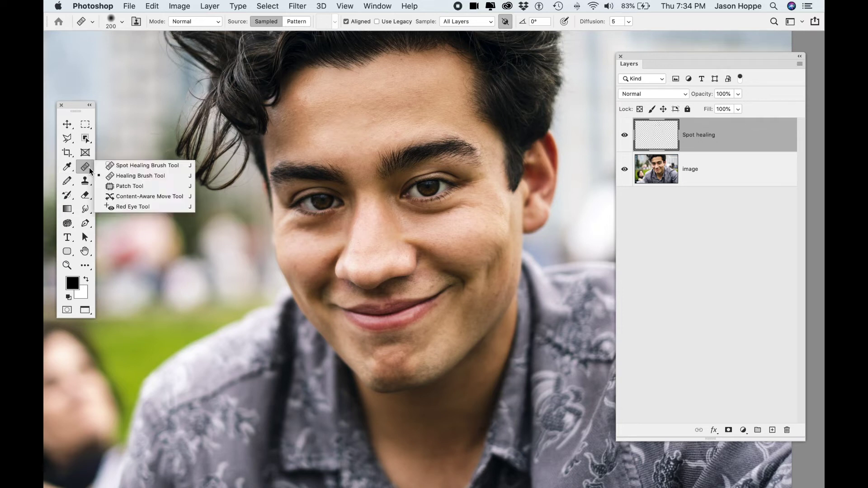
{"action": "left_click", "coordinate": [121, 185]}
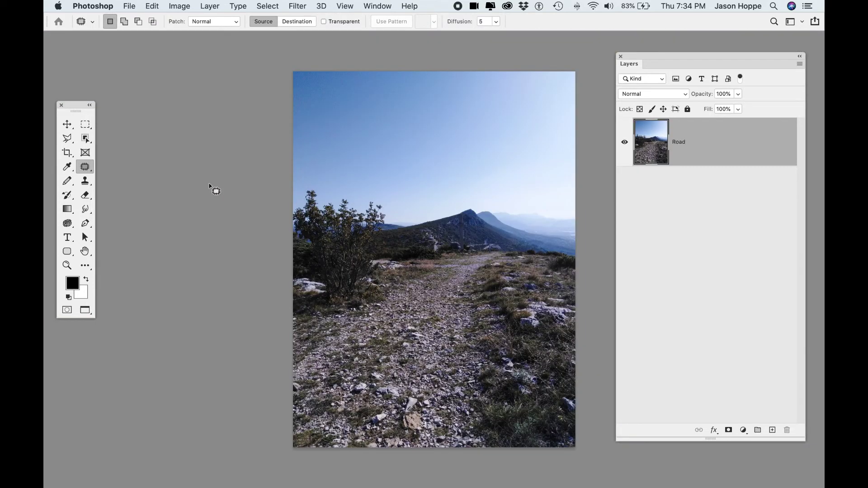
{"action": "key", "text": "super+equal"}
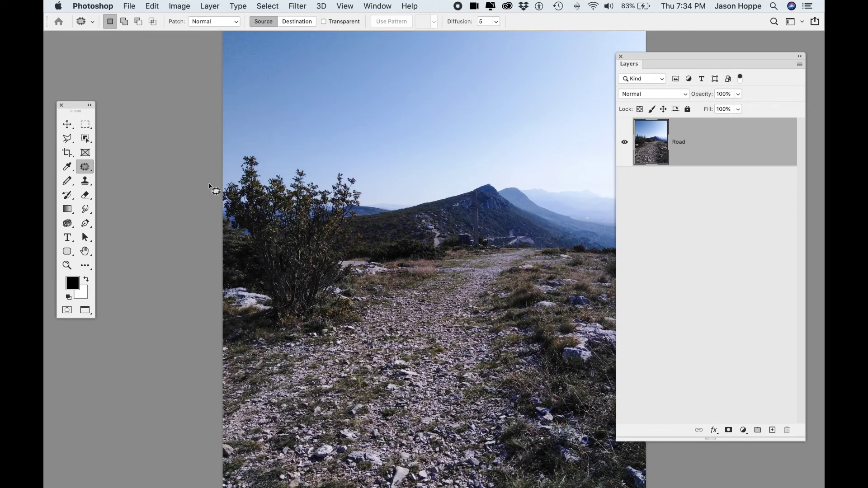
{"action": "left_click_drag", "start_coordinate": [395, 283], "coordinate": [317, 193]}
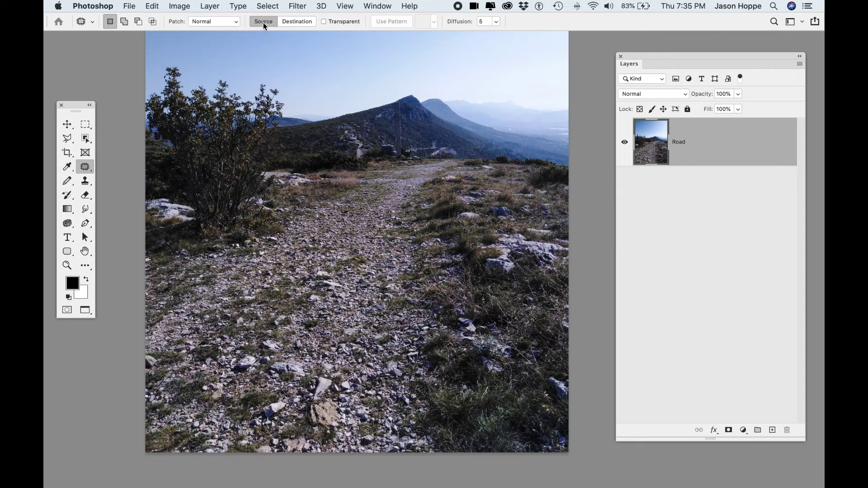
{"action": "left_click", "coordinate": [296, 23]}
{"action": "left_click", "coordinate": [264, 23]}
Outline plain gravel in the middle of the path, try patching it from the two large foreground rocks, and undo the patch
{"action": "mouse_move", "coordinate": [317, 305]}
{"action": "left_mouse_down"}
{"action": "mouse_move", "coordinate": [318, 353]}
{"action": "mouse_move", "coordinate": [390, 350]}
{"action": "mouse_move", "coordinate": [388, 289]}
{"action": "mouse_move", "coordinate": [315, 292]}
{"action": "mouse_move", "coordinate": [319, 317]}
{"action": "left_mouse_up"}
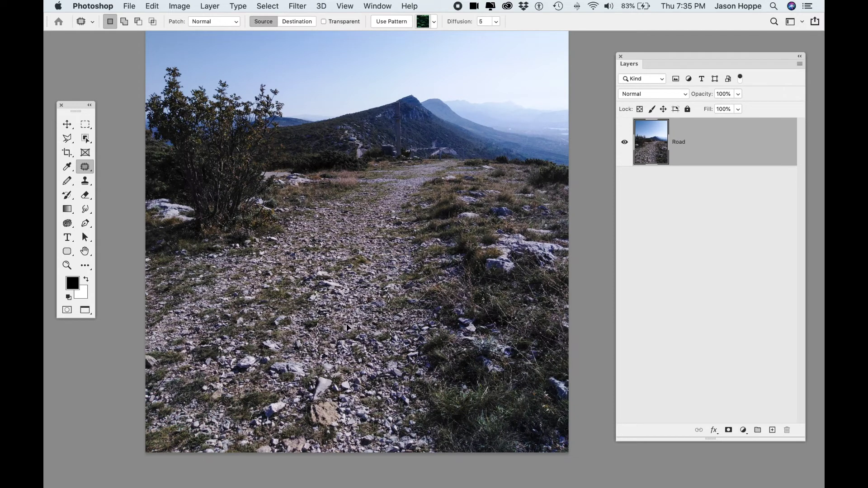
{"action": "left_click_drag", "start_coordinate": [335, 363], "coordinate": [324, 407]}
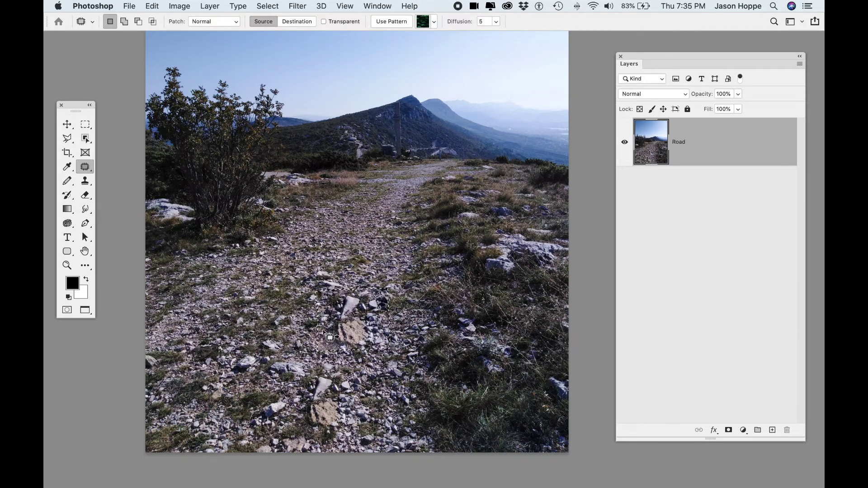
{"action": "key", "text": "super+z"}
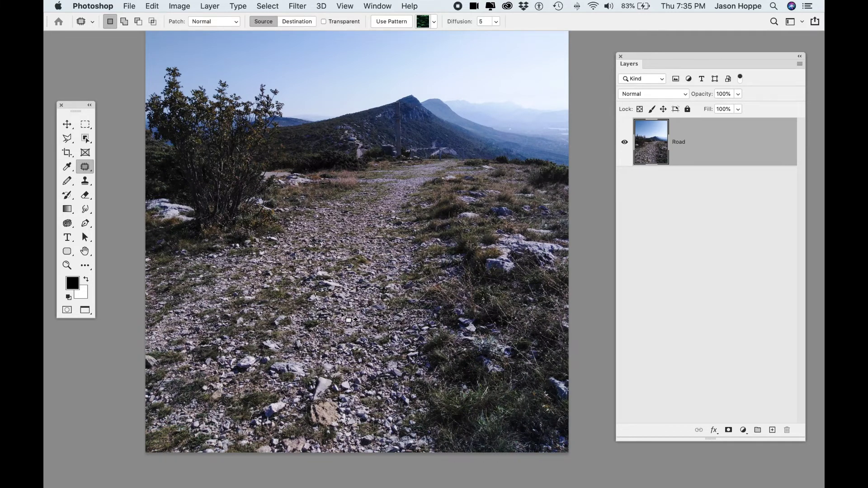
Set the patch direction to Destination, move the selected plain gravel over the two foreground rocks to cover them, and deselect
{"action": "left_click", "coordinate": [295, 22]}
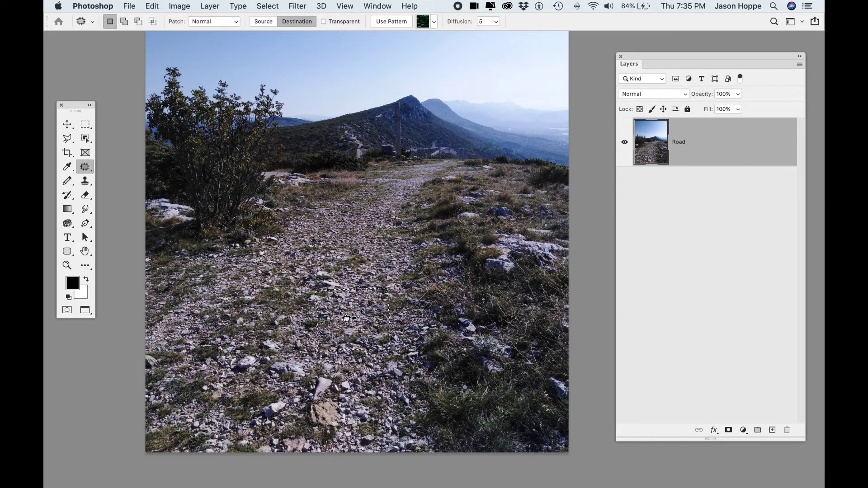
{"action": "left_click_drag", "start_coordinate": [366, 318], "coordinate": [336, 391]}
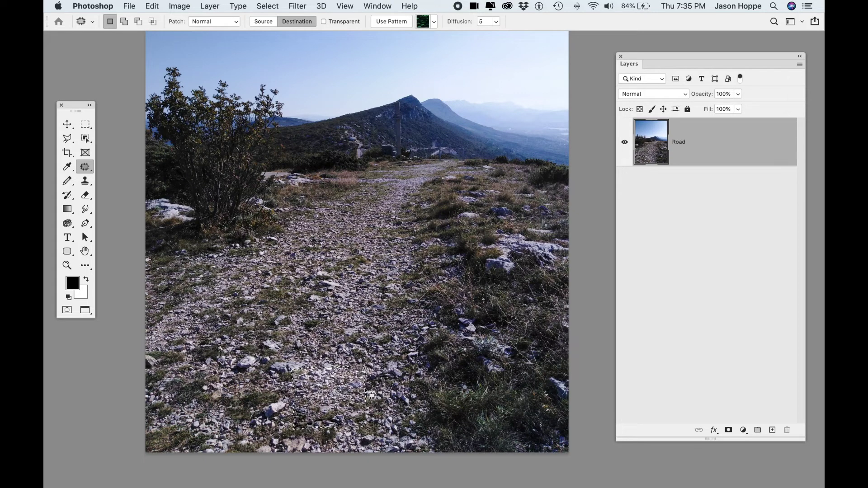
{"action": "key", "text": "super+d"}
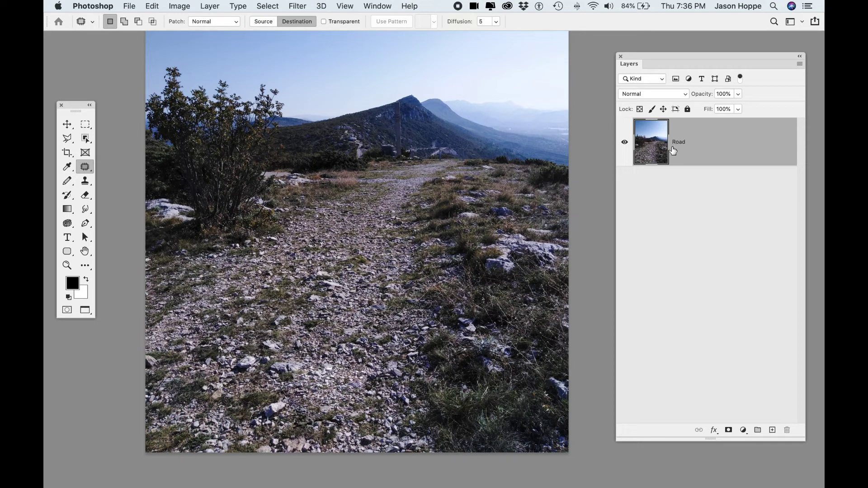
{"action": "left_click", "coordinate": [235, 21]}
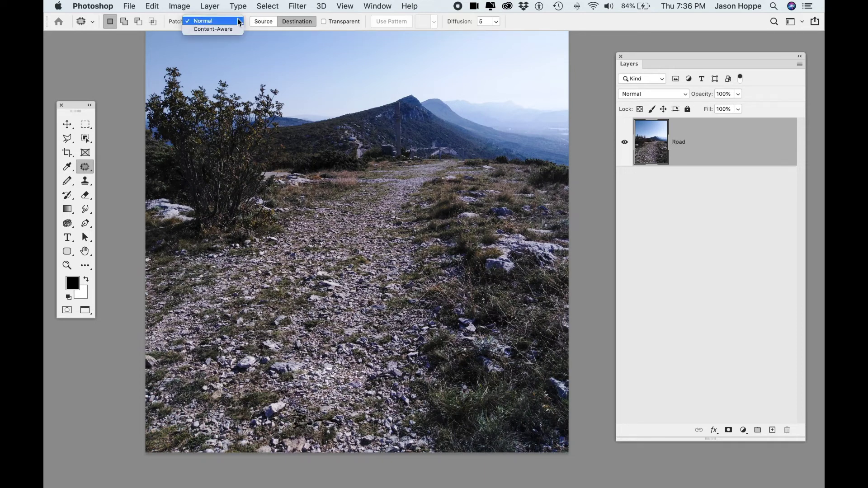
{"action": "left_click", "coordinate": [238, 22]}
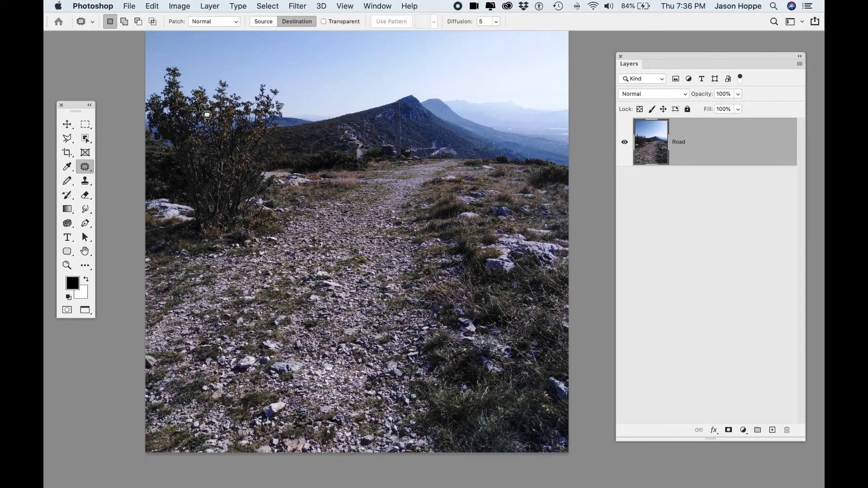
{"action": "left_click", "coordinate": [88, 167]}
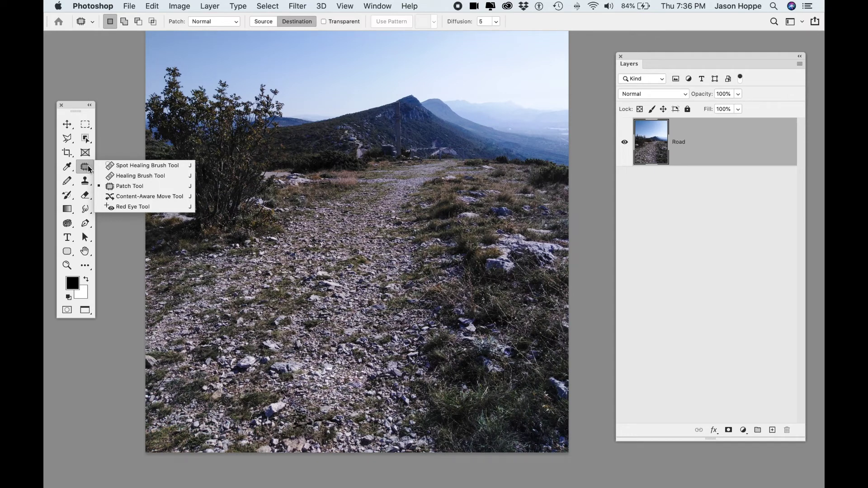
{"action": "left_click", "coordinate": [288, 150]}
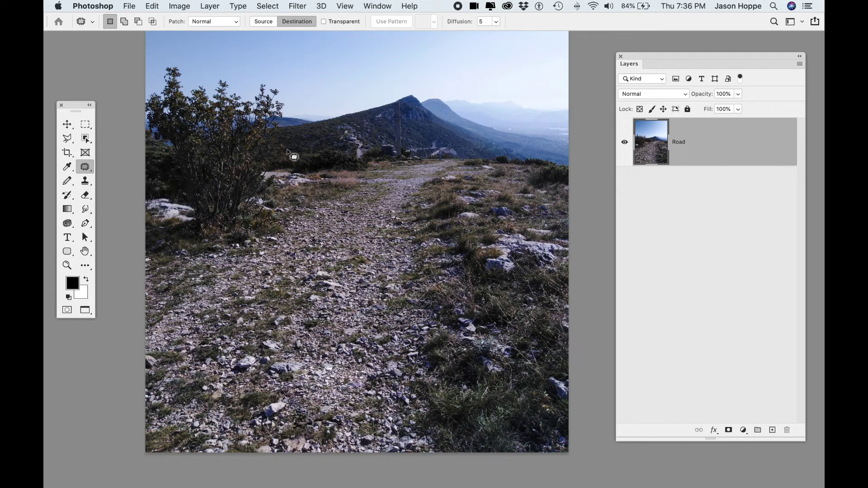
Undo the gravel patch over the two foreground rocks and clear the remaining selection
{"action": "key", "text": "super+z"}
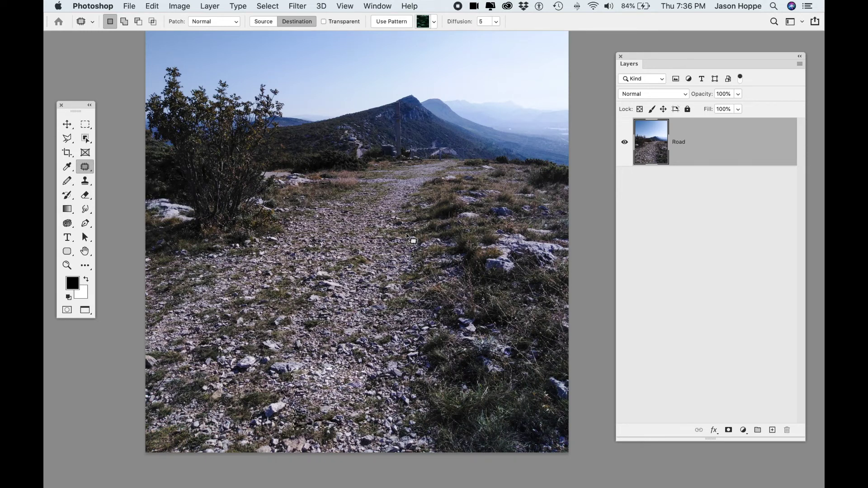
{"action": "key", "text": "super+shift+z"}
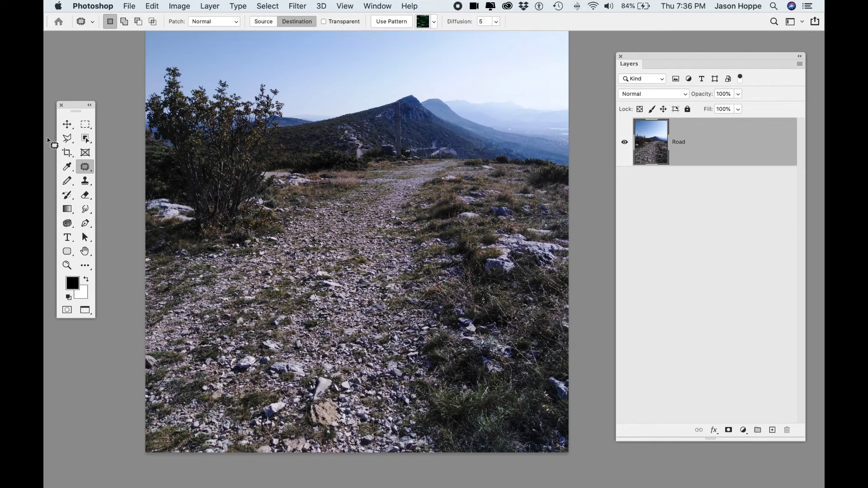
{"action": "left_click", "coordinate": [66, 124]}
{"action": "left_click", "coordinate": [86, 168]}
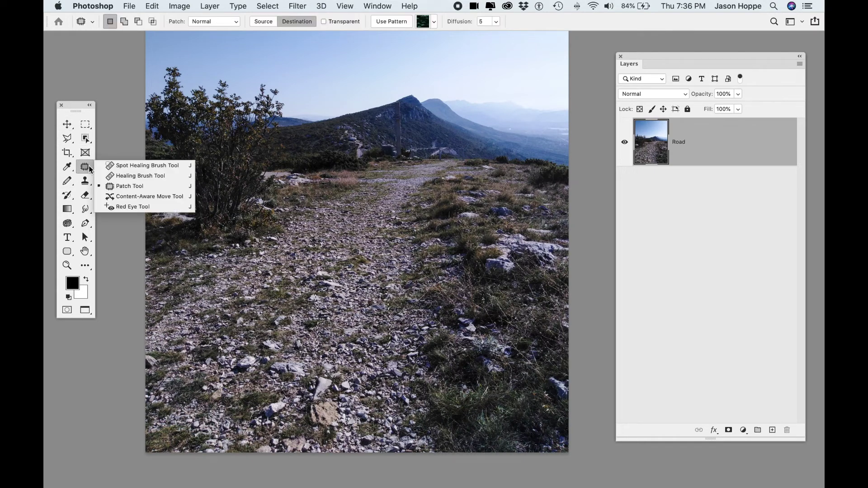
{"action": "left_click", "coordinate": [137, 167]}
{"action": "left_click", "coordinate": [68, 126]}
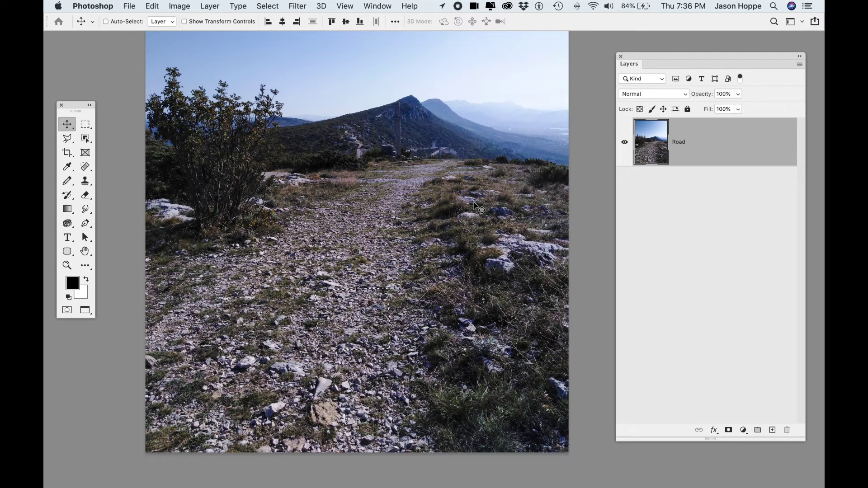
{"action": "key", "text": "super+d"}
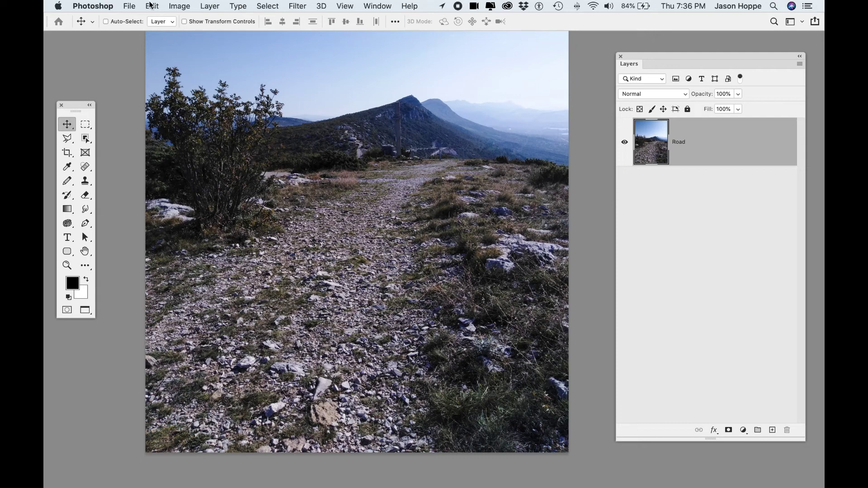
{"action": "mouse_move", "coordinate": [85, 167]}
{"action": "left_mouse_down"}
{"action": "mouse_move", "coordinate": [149, 198]}
{"action": "mouse_move", "coordinate": [87, 168]}
{"action": "left_mouse_up"}
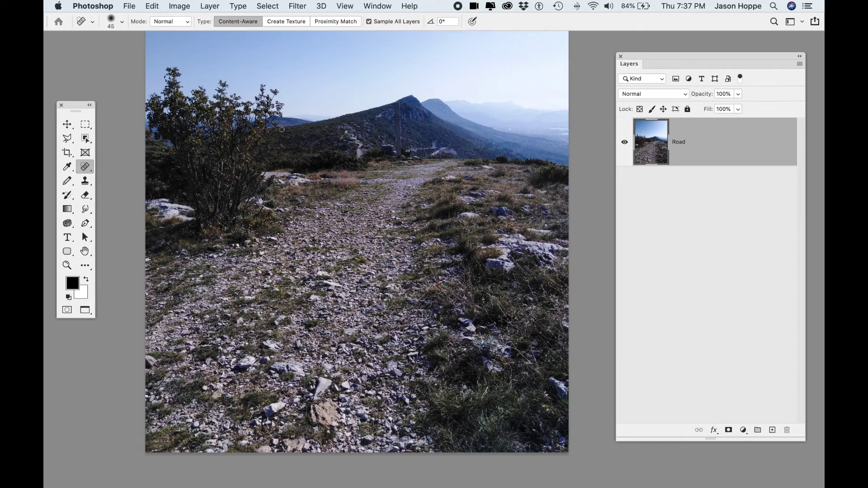
{"action": "left_click", "coordinate": [153, 5]}
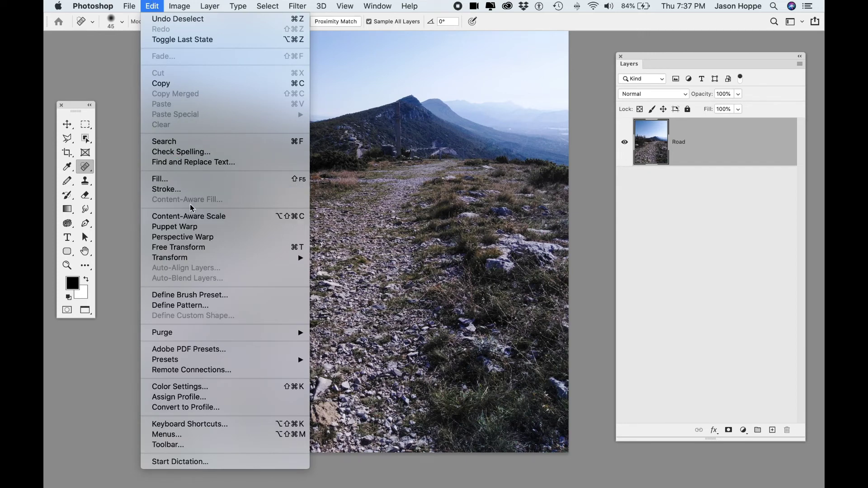
{"action": "left_click", "coordinate": [155, 6]}
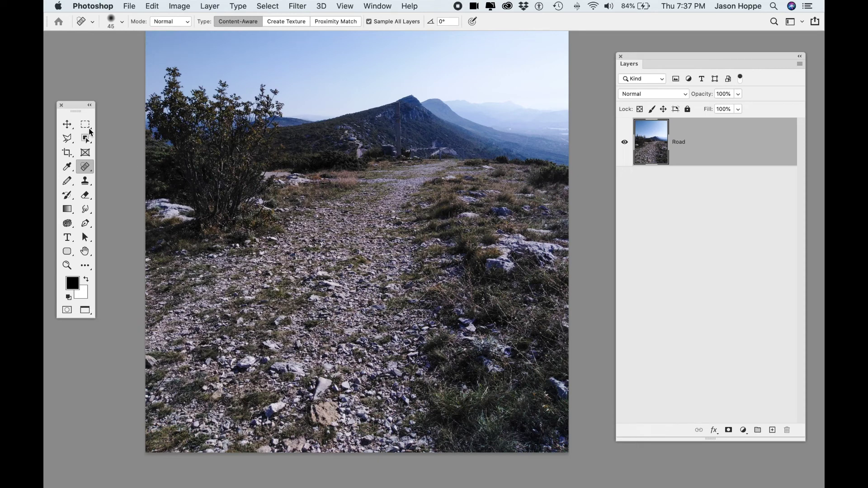
Select the grassy lower-right corner of the road photo with the Rectangular Marquee and start Content-Aware Fill on it
{"action": "key", "text": "m"}
{"action": "scroll", "coordinate": [465, 327], "scroll_direction": "down", "scroll_amount": 1}
{"action": "scroll", "coordinate": [465, 327], "scroll_direction": "down", "scroll_amount": 3}
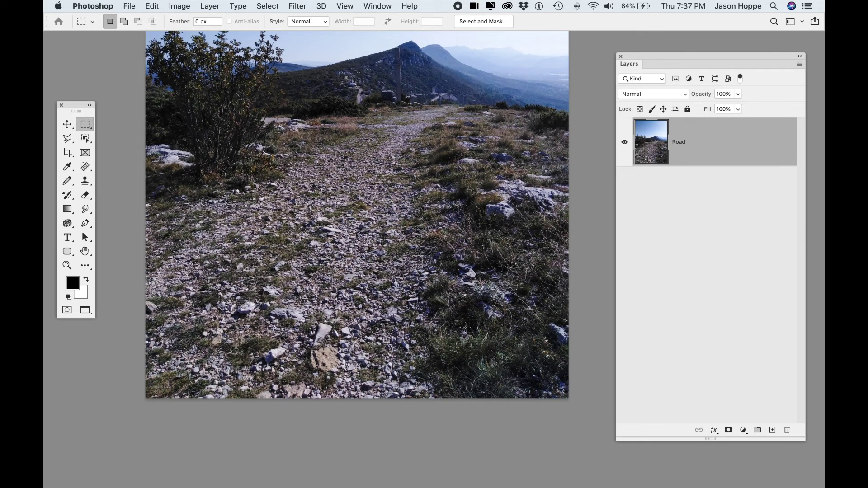
{"action": "scroll", "coordinate": [403, 247], "scroll_direction": "up", "scroll_amount": 2}
{"action": "left_click_drag", "start_coordinate": [403, 289], "coordinate": [570, 432]}
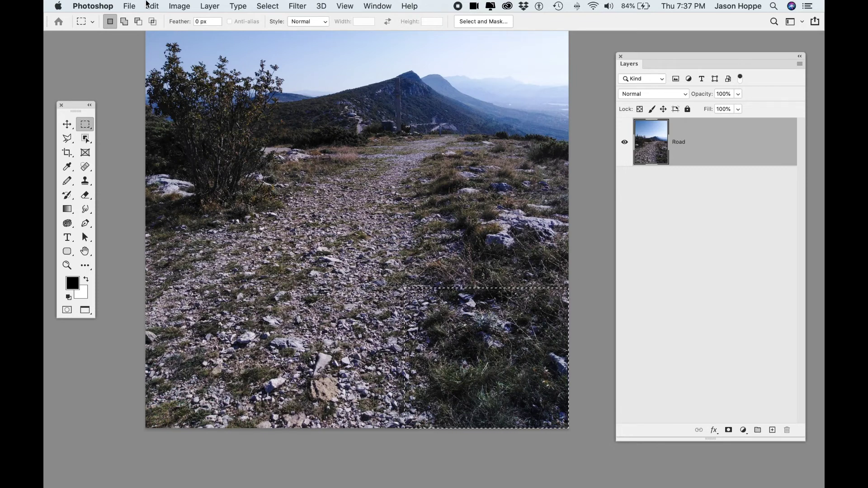
{"action": "left_click", "coordinate": [150, 5]}
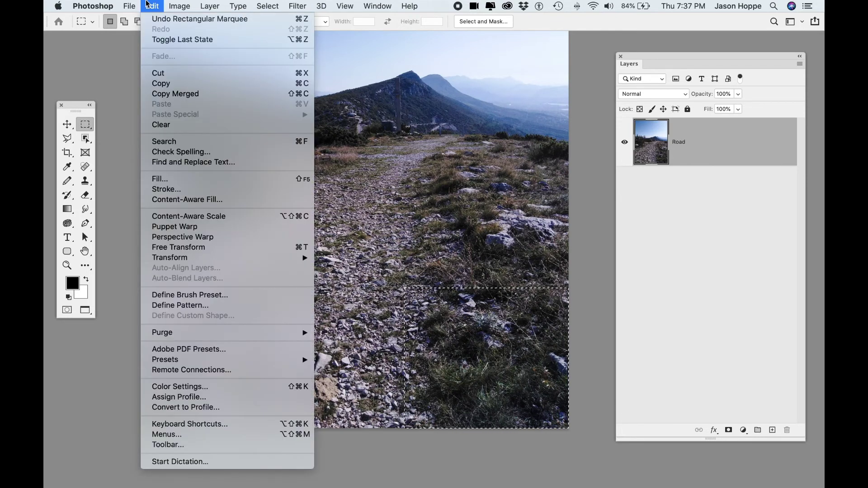
{"action": "left_click", "coordinate": [179, 199]}
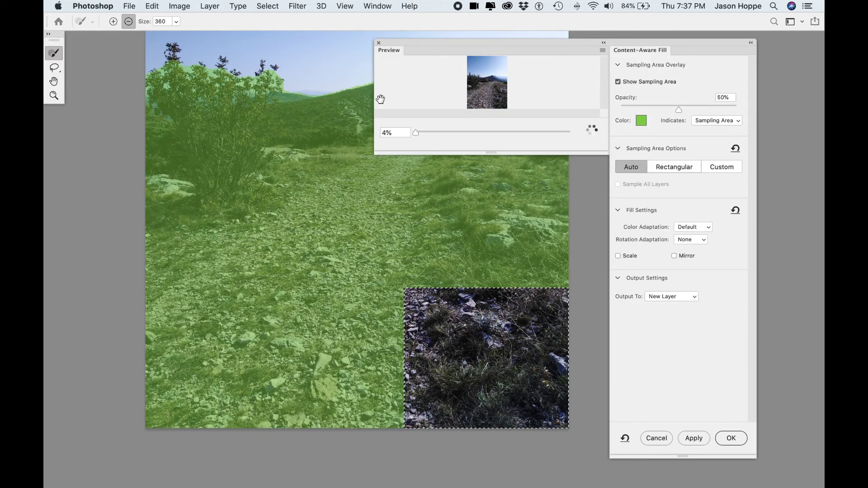
Enlarge the fill preview, magnify it to 56%, and examine how the selected corner would be filled
{"action": "left_click_drag", "start_coordinate": [625, 42], "coordinate": [671, 38]}
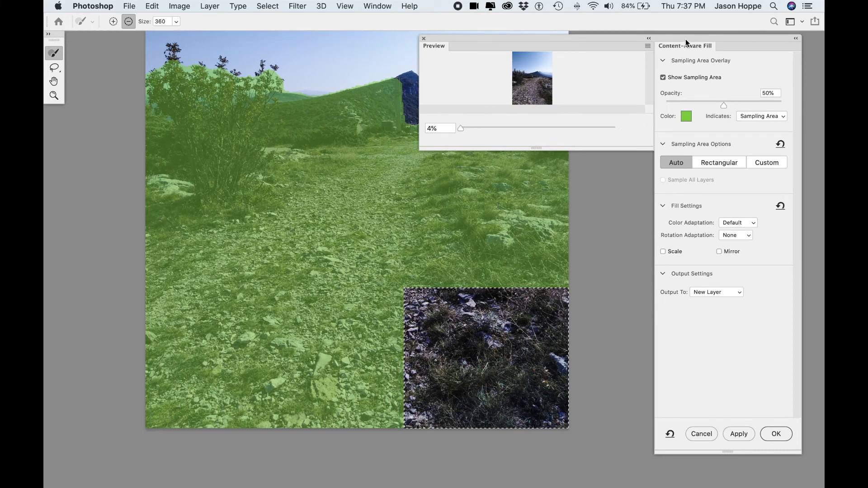
{"action": "left_click_drag", "start_coordinate": [459, 128], "coordinate": [479, 127]}
{"action": "left_click_drag", "start_coordinate": [574, 80], "coordinate": [517, 43]}
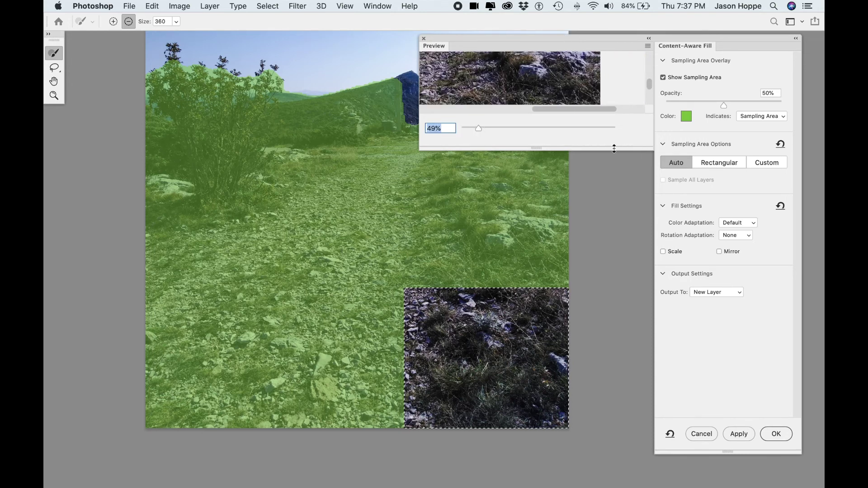
{"action": "left_click_drag", "start_coordinate": [535, 150], "coordinate": [535, 236]}
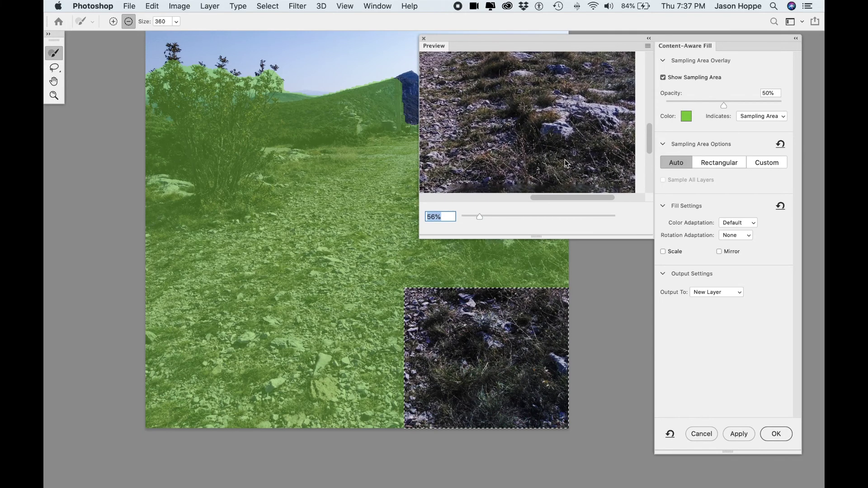
{"action": "scroll", "coordinate": [571, 76], "scroll_direction": "down", "scroll_amount": 6}
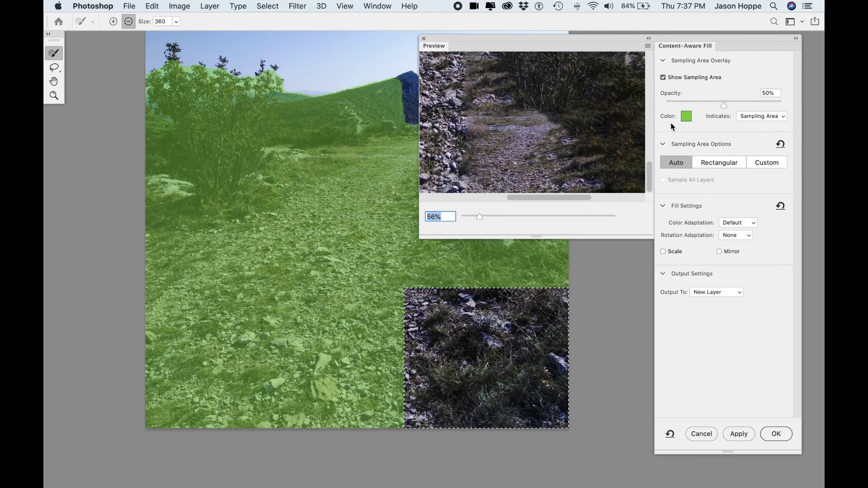
{"action": "left_click_drag", "start_coordinate": [681, 37], "coordinate": [698, 36]}
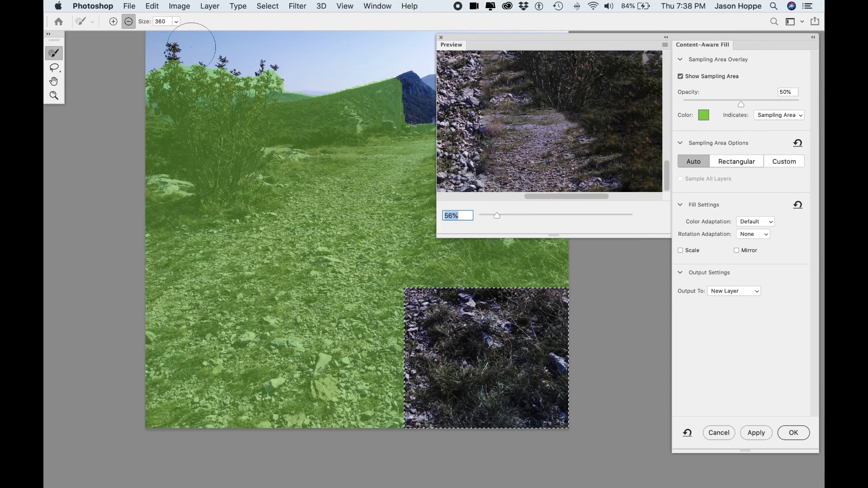
Subtract the sky, bushes, hills, grassy verges and upper path from the sampling area, keeping only the gravel in the path's foreground
{"action": "mouse_move", "coordinate": [420, 95]}
{"action": "left_mouse_down"}
{"action": "mouse_move", "coordinate": [158, 77]}
{"action": "mouse_move", "coordinate": [155, 95]}
{"action": "mouse_move", "coordinate": [388, 104]}
{"action": "mouse_move", "coordinate": [308, 126]}
{"action": "mouse_move", "coordinate": [179, 127]}
{"action": "mouse_move", "coordinate": [185, 145]}
{"action": "mouse_move", "coordinate": [303, 150]}
{"action": "mouse_move", "coordinate": [175, 222]}
{"action": "mouse_move", "coordinate": [143, 192]}
{"action": "mouse_move", "coordinate": [160, 166]}
{"action": "mouse_move", "coordinate": [237, 172]}
{"action": "mouse_move", "coordinate": [165, 238]}
{"action": "mouse_move", "coordinate": [139, 277]}
{"action": "mouse_move", "coordinate": [339, 139]}
{"action": "left_mouse_up"}
{"action": "left_click_drag", "start_coordinate": [508, 37], "coordinate": [628, 51]}
{"action": "mouse_move", "coordinate": [489, 149]}
{"action": "left_mouse_down"}
{"action": "mouse_move", "coordinate": [570, 151]}
{"action": "mouse_move", "coordinate": [443, 157]}
{"action": "mouse_move", "coordinate": [434, 173]}
{"action": "mouse_move", "coordinate": [535, 191]}
{"action": "mouse_move", "coordinate": [415, 208]}
{"action": "mouse_move", "coordinate": [570, 219]}
{"action": "mouse_move", "coordinate": [581, 229]}
{"action": "mouse_move", "coordinate": [444, 252]}
{"action": "mouse_move", "coordinate": [553, 266]}
{"action": "mouse_move", "coordinate": [474, 274]}
{"action": "mouse_move", "coordinate": [426, 232]}
{"action": "mouse_move", "coordinate": [418, 193]}
{"action": "mouse_move", "coordinate": [428, 129]}
{"action": "mouse_move", "coordinate": [355, 135]}
{"action": "mouse_move", "coordinate": [398, 131]}
{"action": "left_mouse_up"}
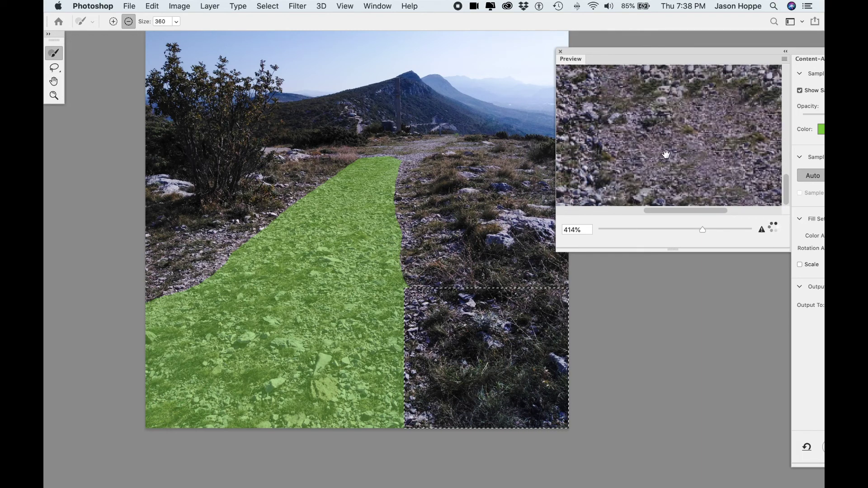
{"action": "mouse_move", "coordinate": [657, 130]}
{"action": "left_mouse_down"}
{"action": "mouse_move", "coordinate": [660, 158]}
{"action": "mouse_move", "coordinate": [671, 130]}
{"action": "left_mouse_up"}
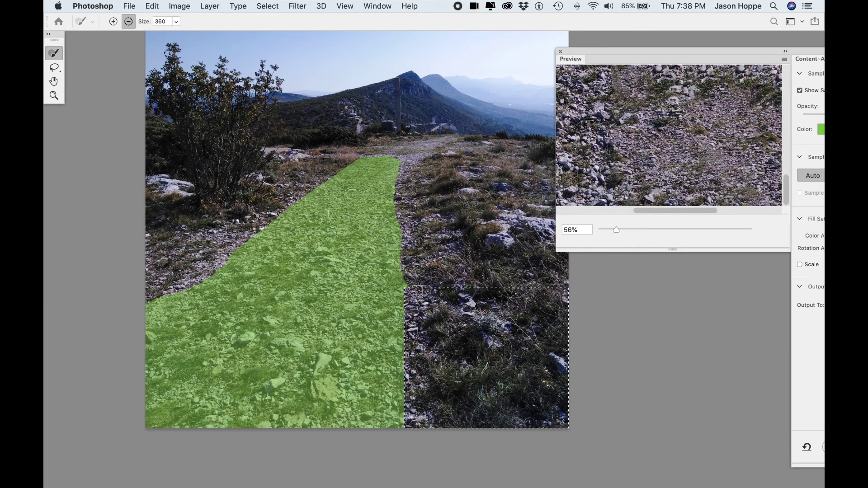
{"action": "mouse_move", "coordinate": [389, 187]}
{"action": "left_mouse_down"}
{"action": "mouse_move", "coordinate": [375, 179]}
{"action": "mouse_move", "coordinate": [308, 181]}
{"action": "mouse_move", "coordinate": [375, 205]}
{"action": "mouse_move", "coordinate": [280, 213]}
{"action": "mouse_move", "coordinate": [407, 219]}
{"action": "left_mouse_up"}
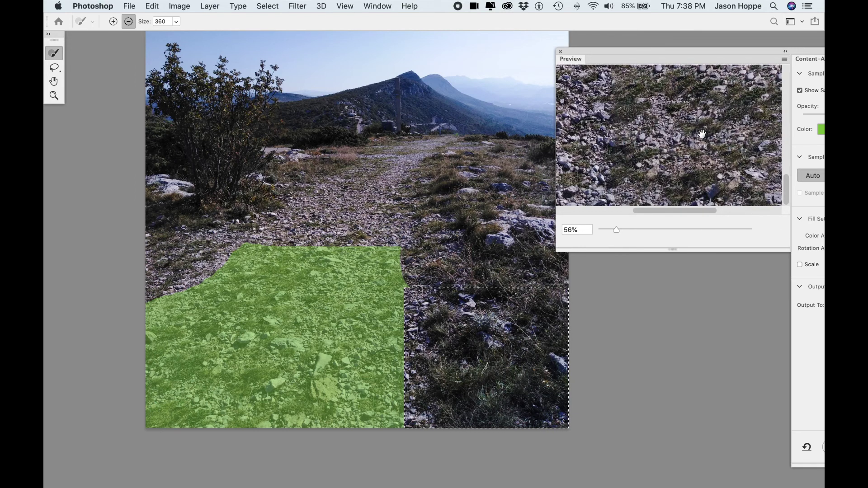
{"action": "left_click_drag", "start_coordinate": [699, 54], "coordinate": [569, 46]}
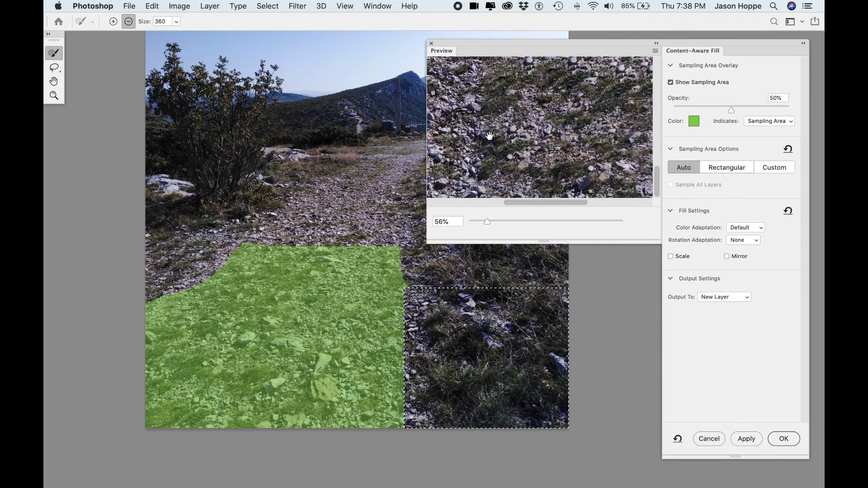
Try High color adaptation for the fill and restore it to Default
{"action": "left_click", "coordinate": [740, 228]}
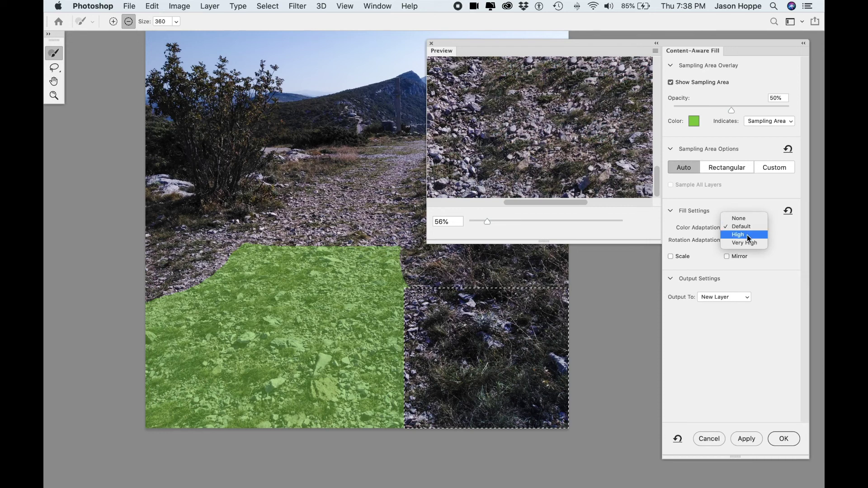
{"action": "left_click", "coordinate": [746, 235]}
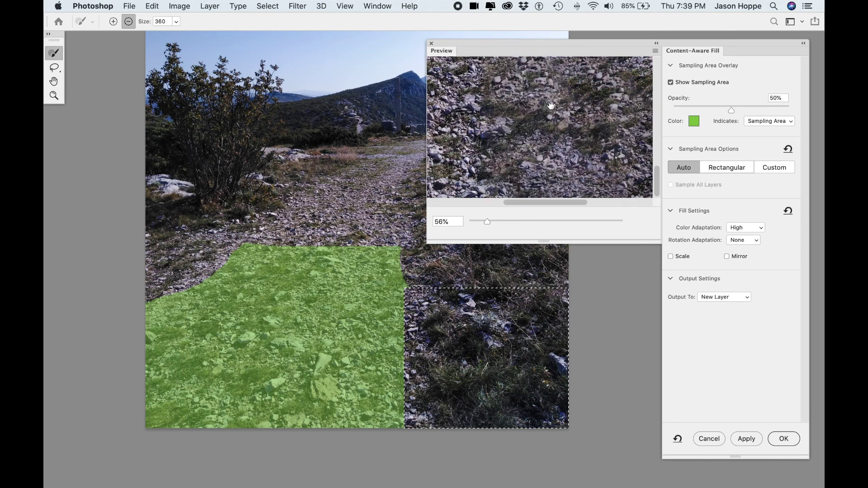
{"action": "left_click", "coordinate": [748, 226]}
{"action": "left_click", "coordinate": [748, 219]}
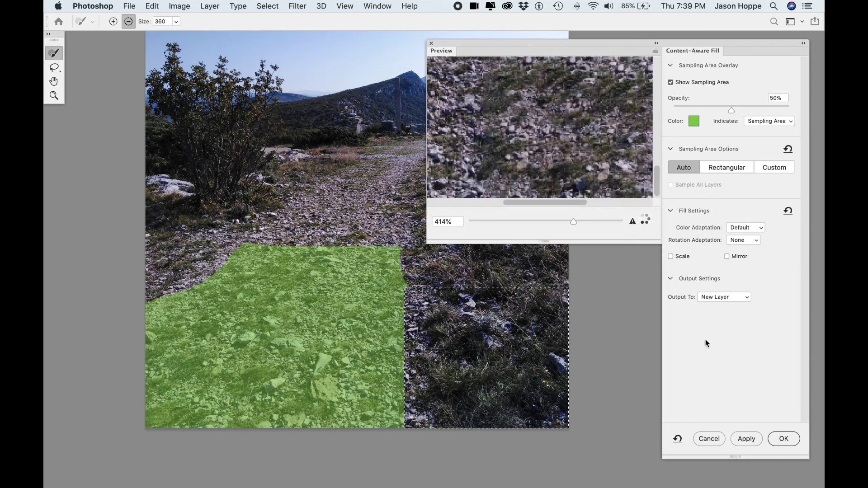
Keep the fill output on New Layer, commit the Content-Aware Fill, and deselect the corner
{"action": "left_click", "coordinate": [721, 296]}
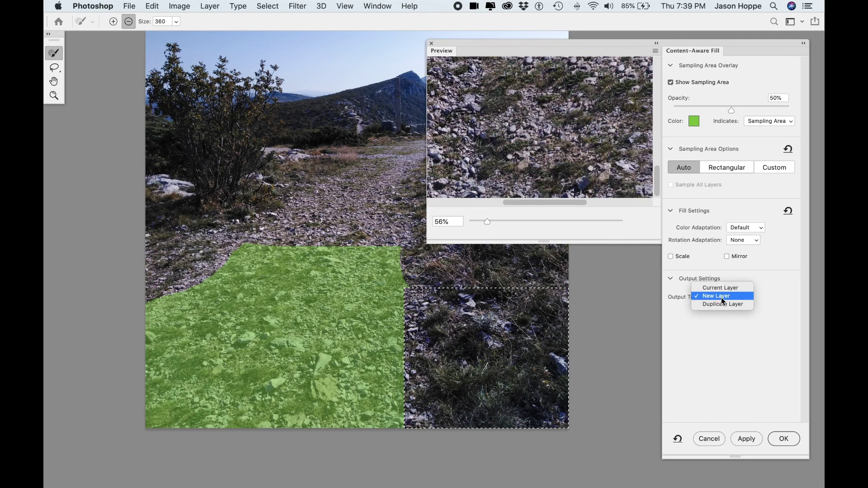
{"action": "left_click", "coordinate": [720, 298]}
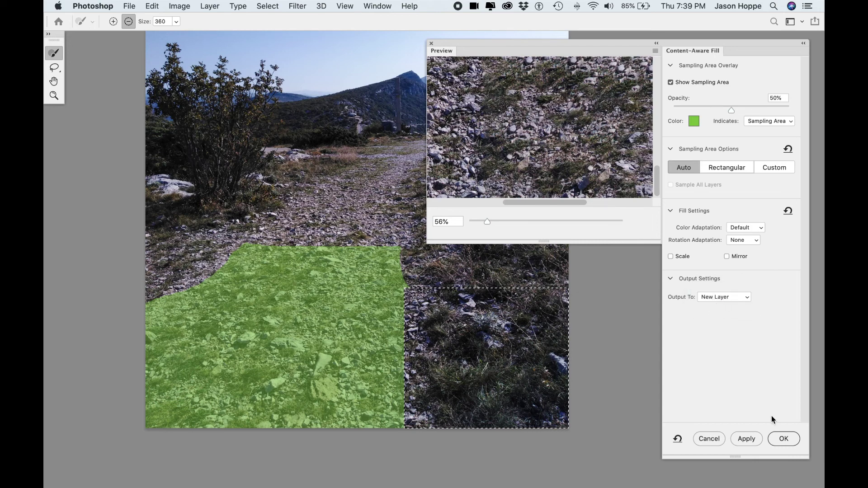
{"action": "left_click", "coordinate": [783, 439]}
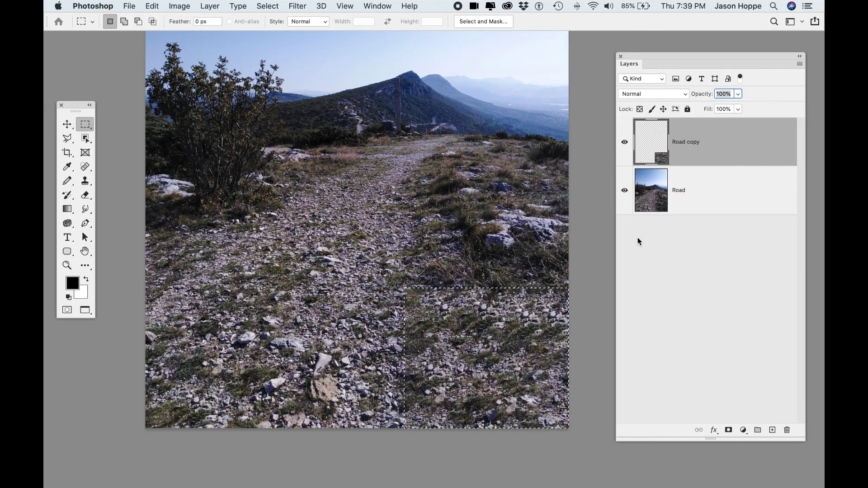
{"action": "key", "text": "super+d"}
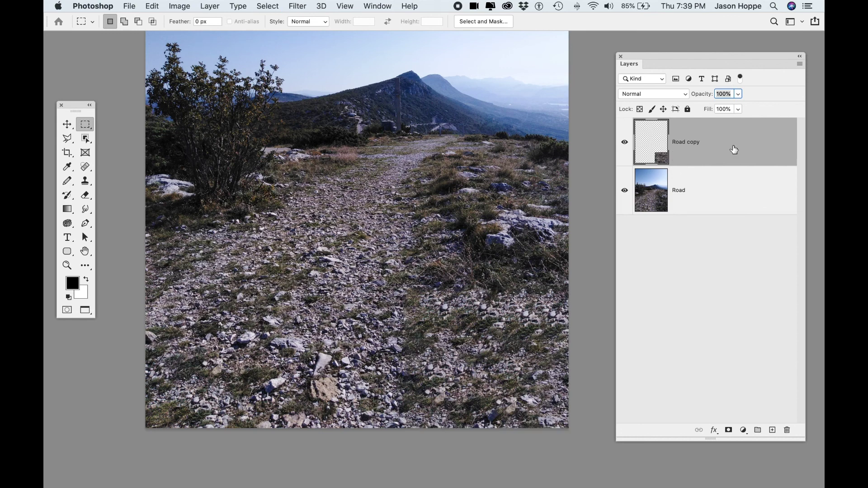
Compare the photo with and without the Road copy layer and examine the filled corner up close for repeated texture
{"action": "left_click", "coordinate": [624, 144]}
{"action": "left_click", "coordinate": [624, 143]}
{"action": "key", "text": "super+plus"}
{"action": "key", "text": "super+plus"}
{"action": "left_click_drag", "start_coordinate": [510, 355], "coordinate": [336, 216]}
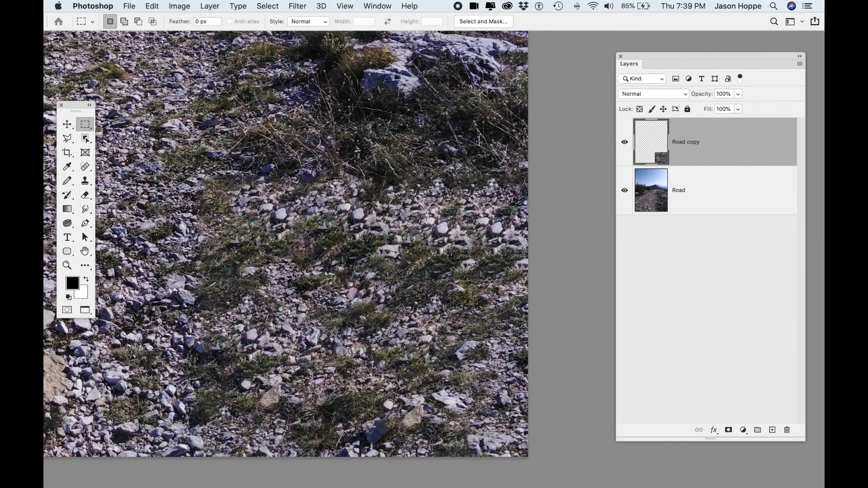
{"action": "left_click_drag", "start_coordinate": [484, 220], "coordinate": [503, 240]}
{"action": "key", "text": "super+minus"}
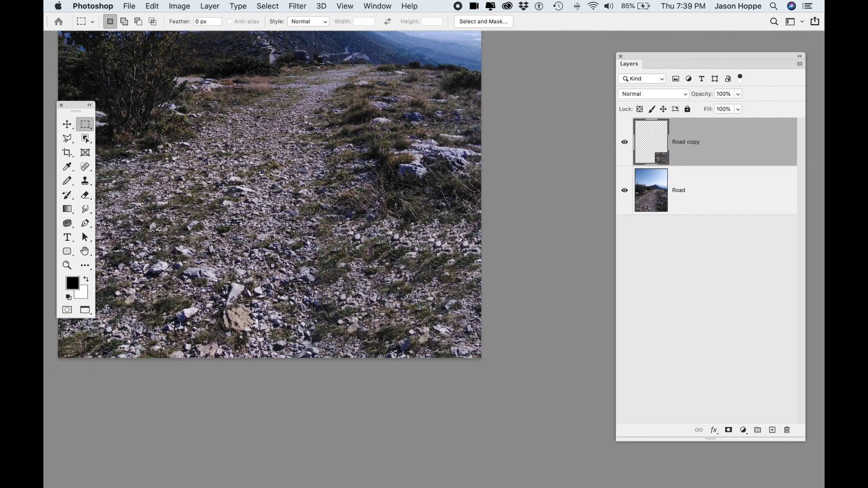
{"action": "scroll", "coordinate": [267, 233], "scroll_direction": "left", "scroll_amount": 3}
{"action": "scroll", "coordinate": [268, 233], "scroll_direction": "left", "scroll_amount": 3}
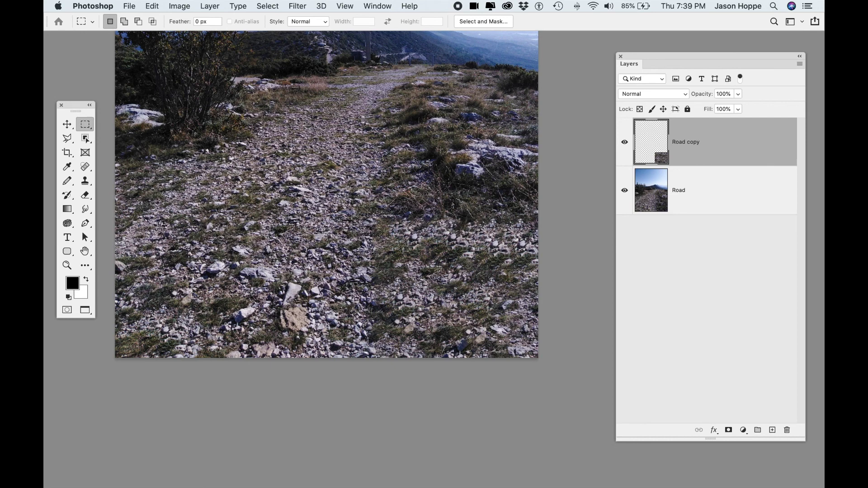
{"action": "scroll", "coordinate": [520, 244], "scroll_direction": "left", "scroll_amount": 4}
{"action": "scroll", "coordinate": [563, 273], "scroll_direction": "up", "scroll_amount": 3}
{"action": "scroll", "coordinate": [344, 311], "scroll_direction": "up", "scroll_amount": 5}
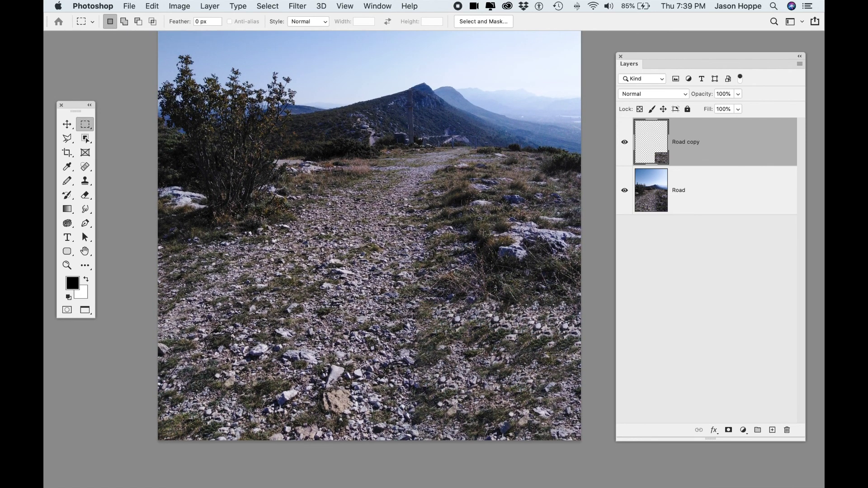
{"action": "scroll", "coordinate": [342, 311], "scroll_direction": "up", "scroll_amount": 2}
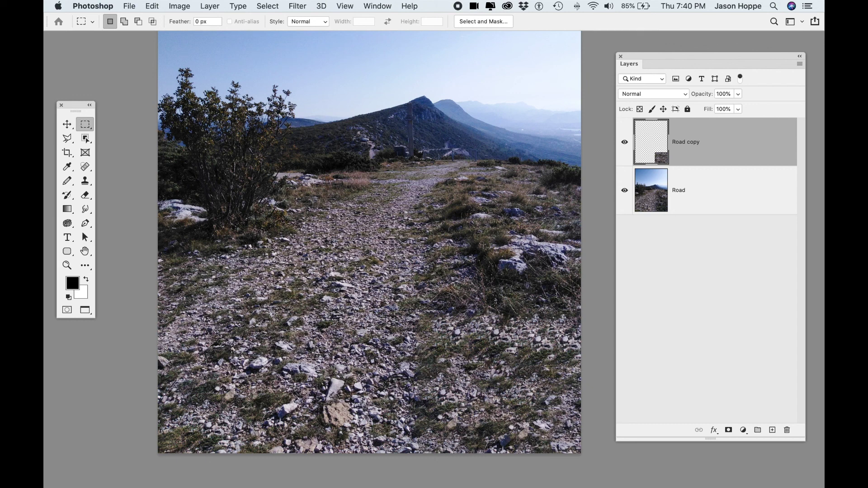
Activate the Spot Healing Brush Tool briefly and switch to the Clone Stamp Tool
{"action": "left_click", "coordinate": [85, 167]}
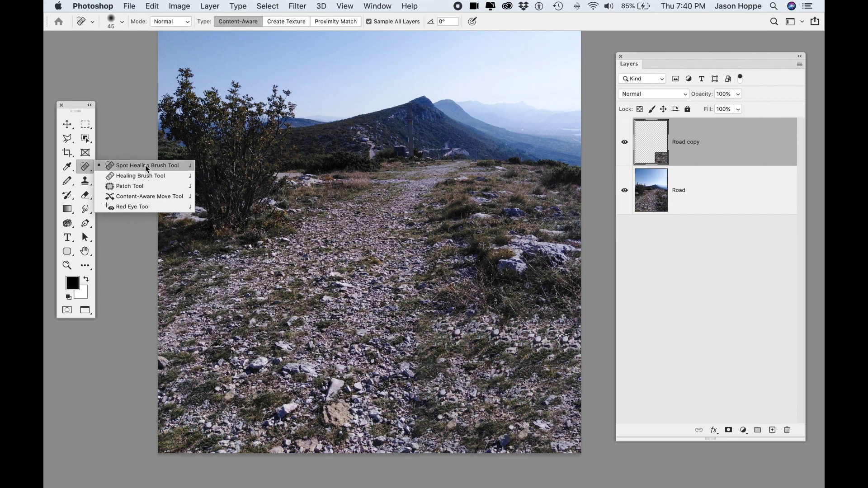
{"action": "left_click", "coordinate": [145, 166]}
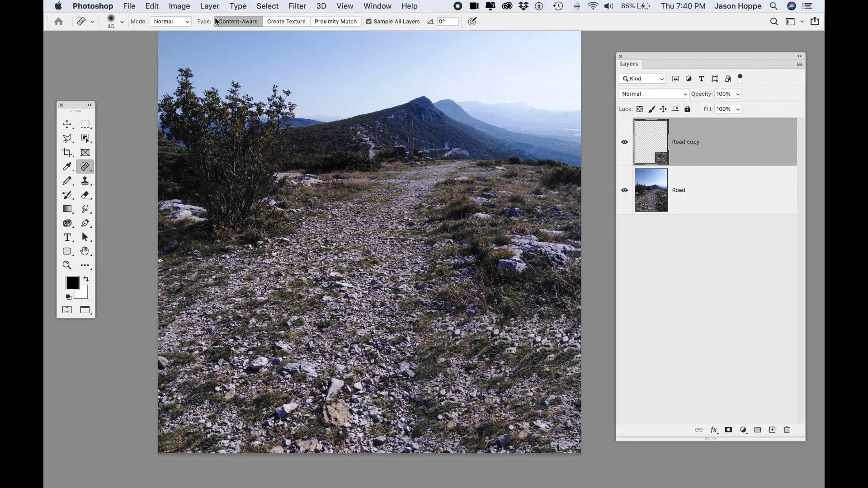
{"action": "left_click_drag", "start_coordinate": [75, 110], "coordinate": [75, 104]}
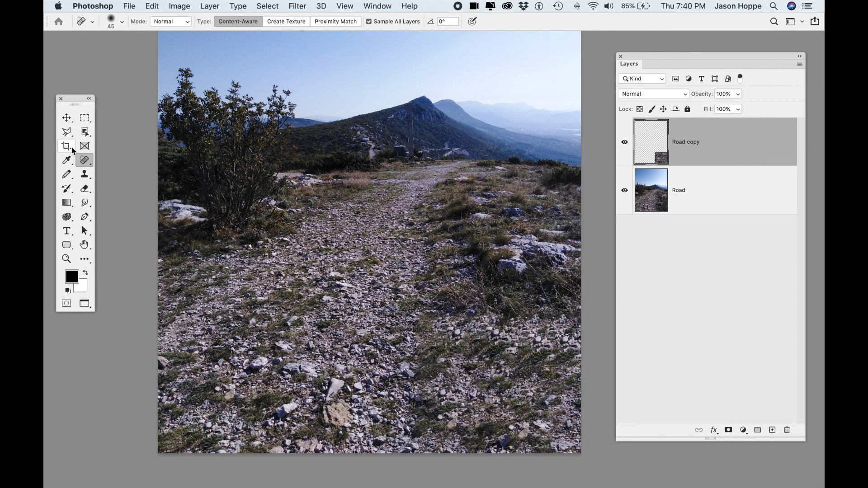
{"action": "left_click", "coordinate": [83, 177]}
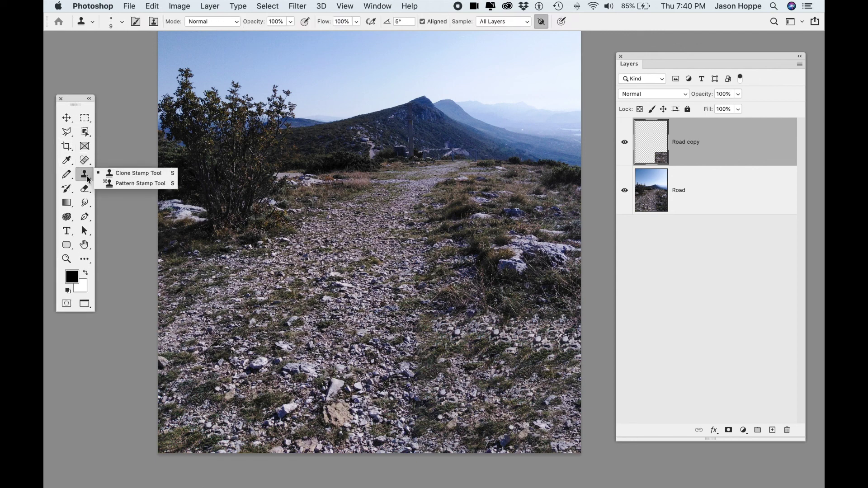
{"action": "left_click", "coordinate": [85, 178]}
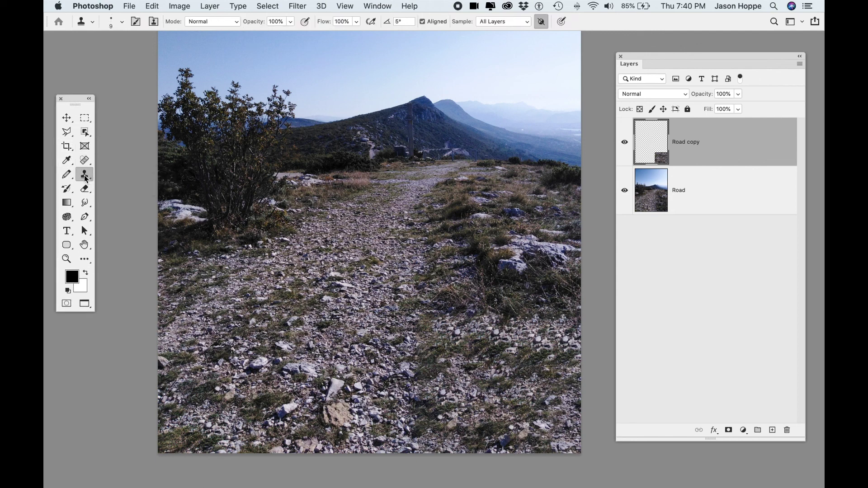